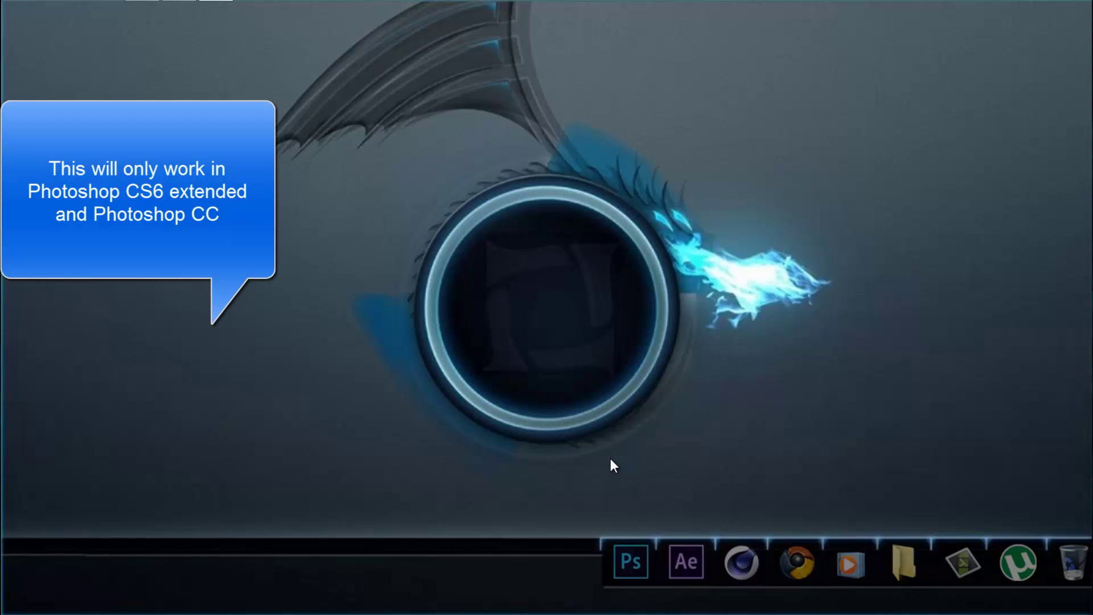
# Step: Switch to Photoshop and examine the finished 3D lettering in Basic 3D text -Different Angle.psd and Basic 3D text.psd
pyautogui.click(632, 552)
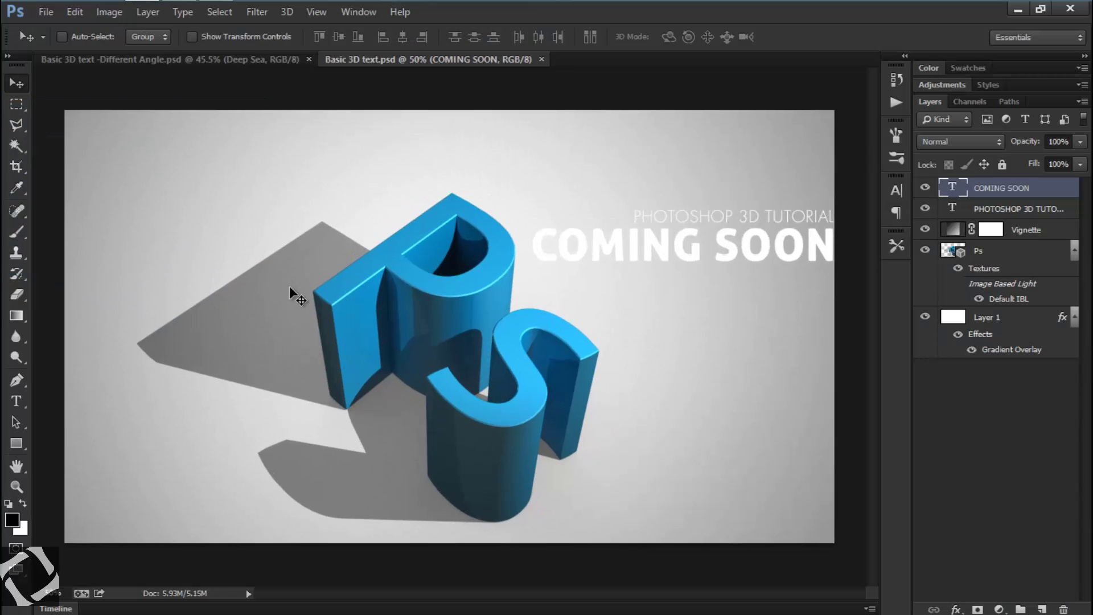
pyautogui.scroll(2, 433, 361)
pyautogui.scroll(-3, 435, 354)
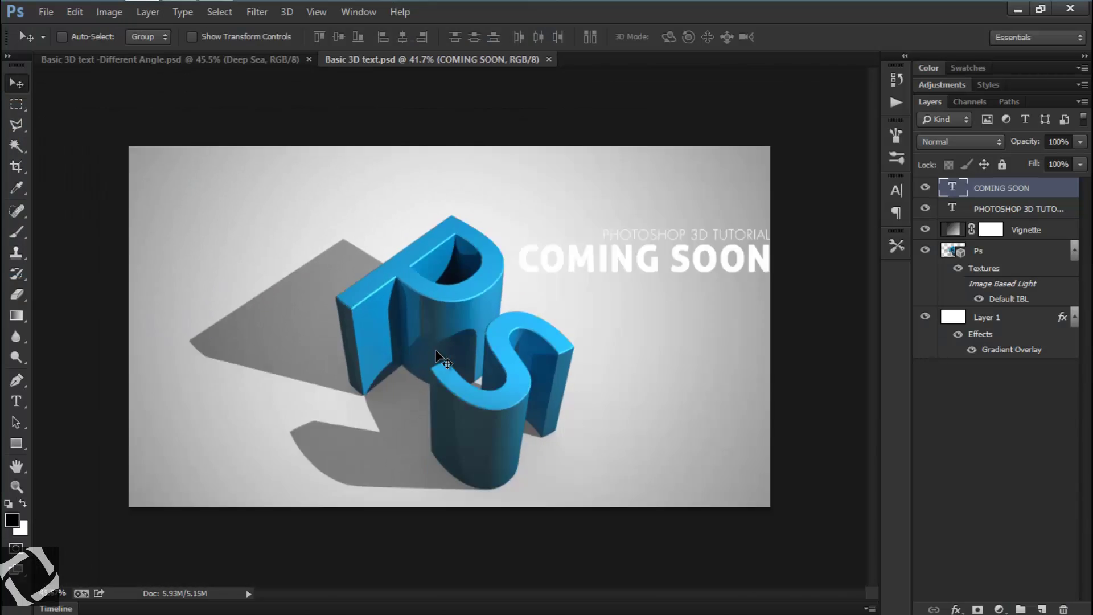
pyautogui.click(249, 64)
pyautogui.scroll(3, 370, 188)
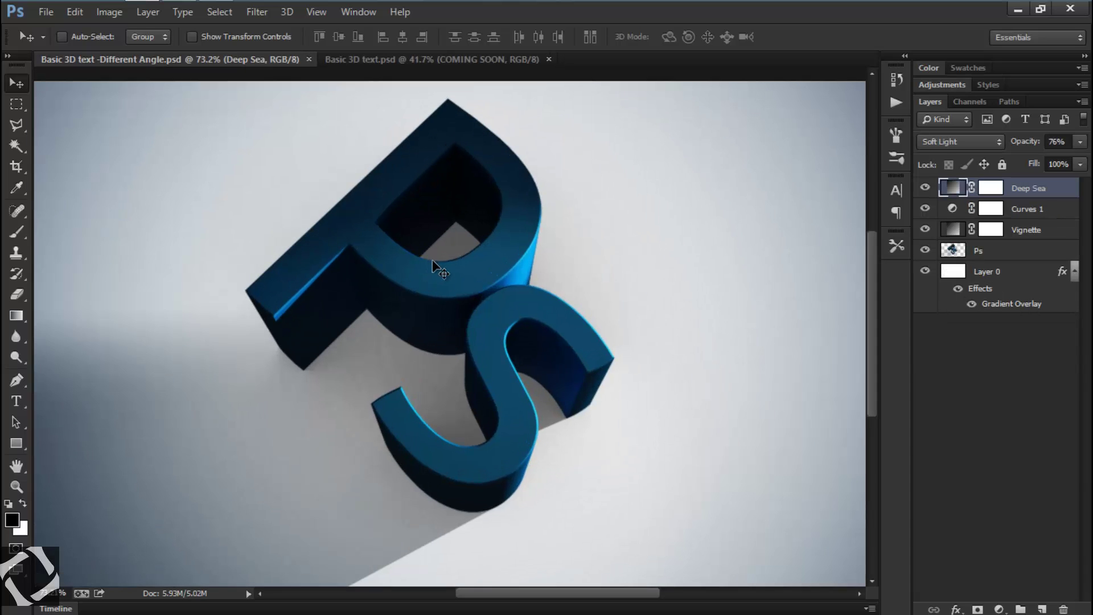
pyautogui.scroll(2, 436, 265)
pyautogui.scroll(-5, 439, 268)
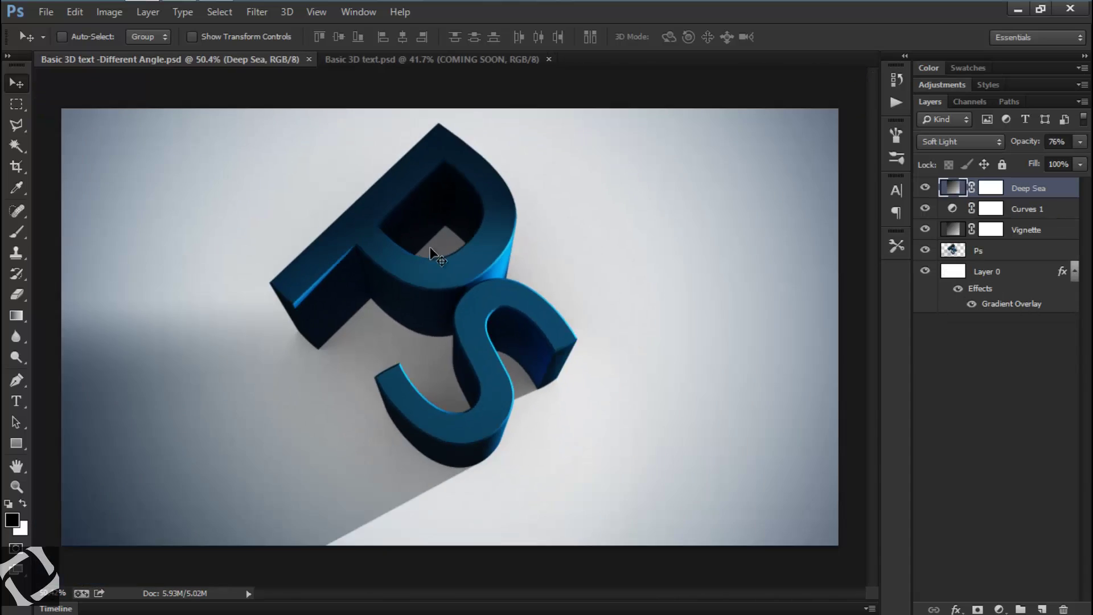
pyautogui.click(425, 59)
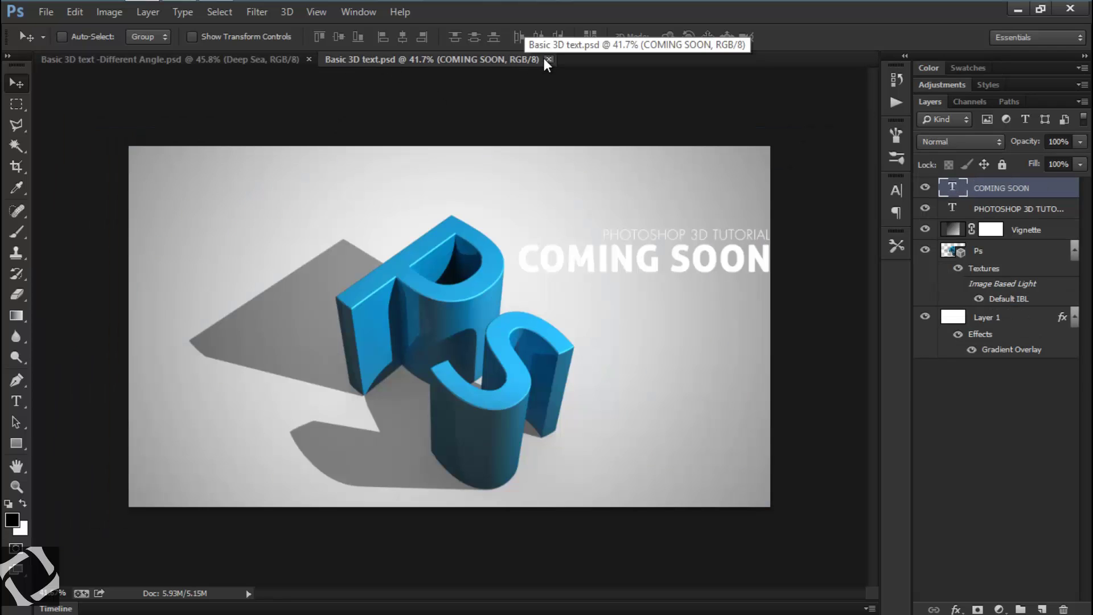
# Step: Close both Basic 3D text documents and create a new document 1280 pixels wide and 720 pixels high
pyautogui.click(549, 59)
pyautogui.click(309, 60)
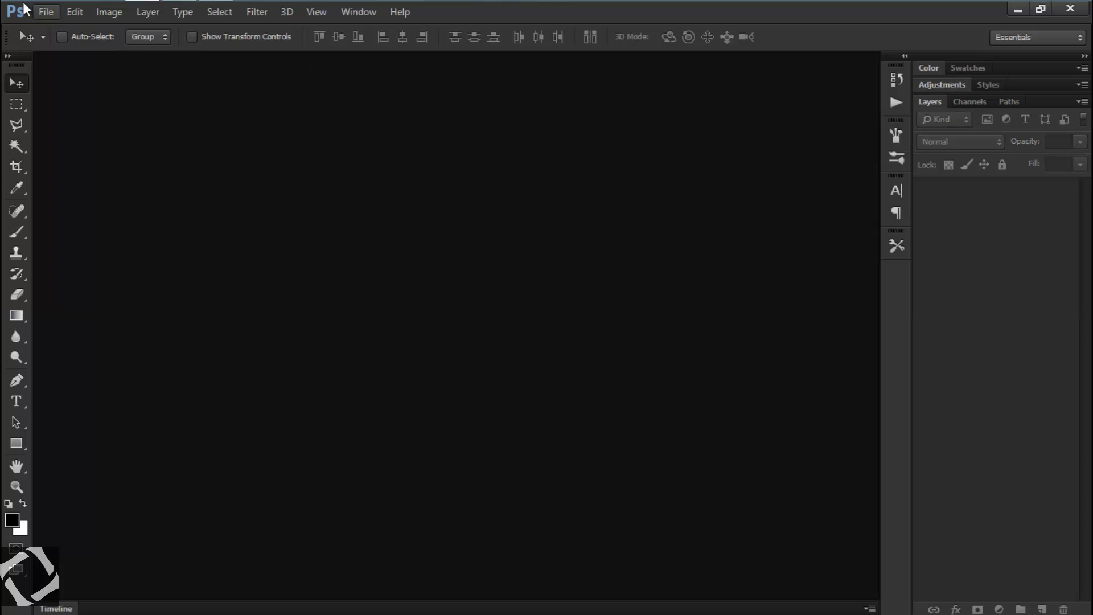
pyautogui.click(40, 14)
pyautogui.click(59, 30)
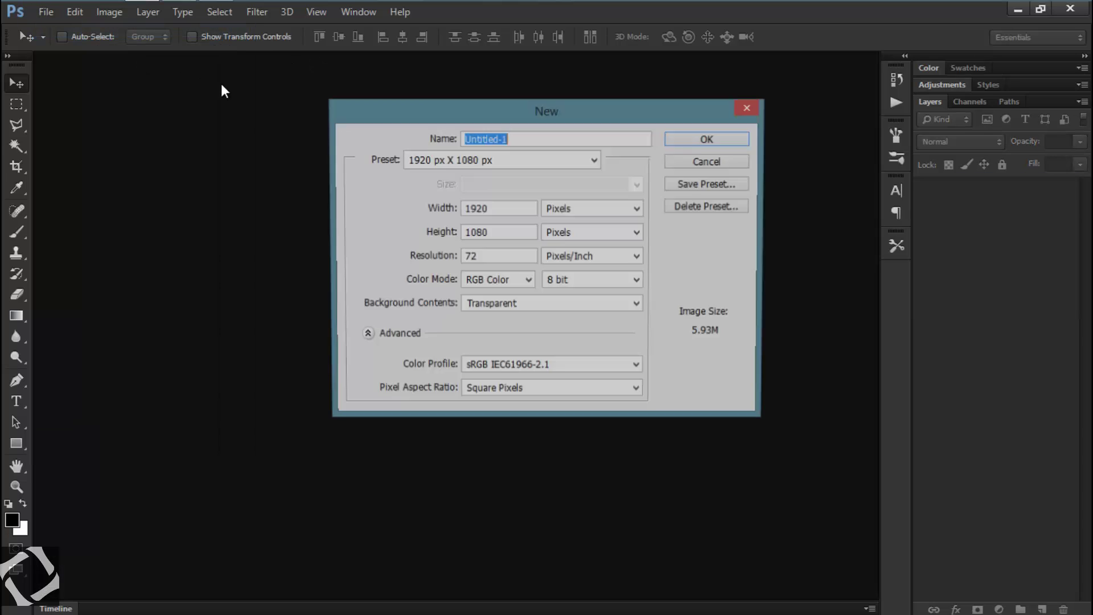
pyautogui.click(558, 160)
pyautogui.click(551, 185)
pyautogui.click(501, 209)
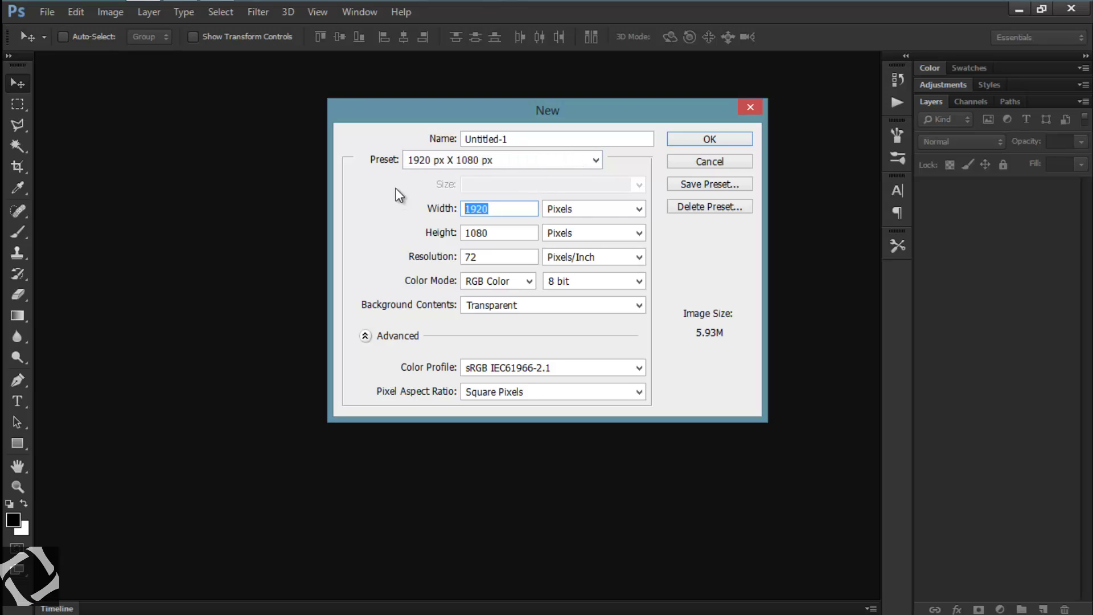
pyautogui.write('1280')
pyautogui.press('Tab')
pyautogui.press('Tab')
pyautogui.write('720')
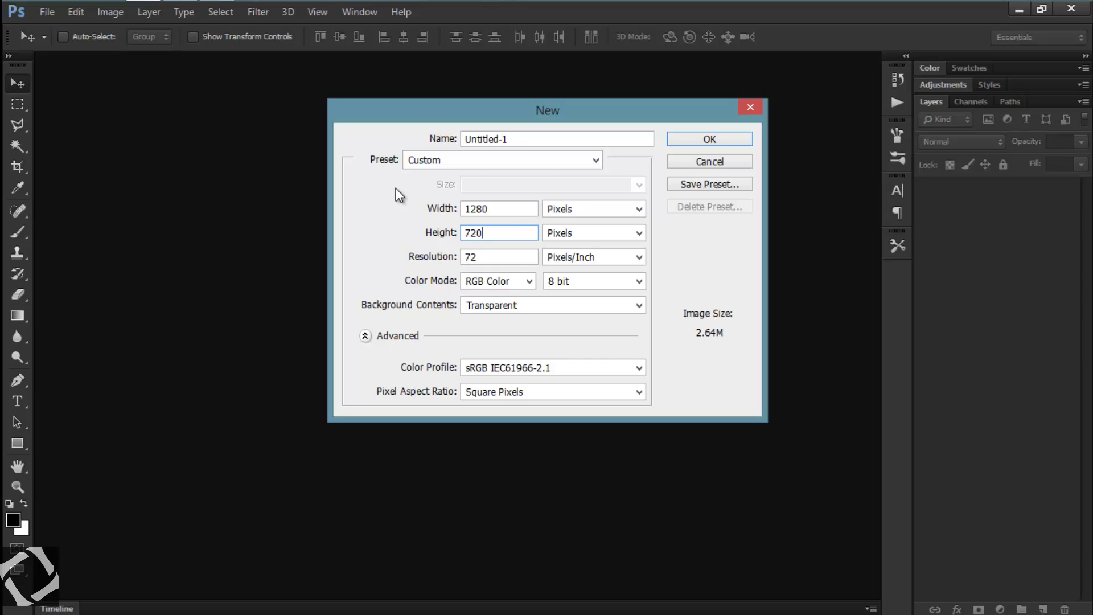
pyautogui.press('Return')
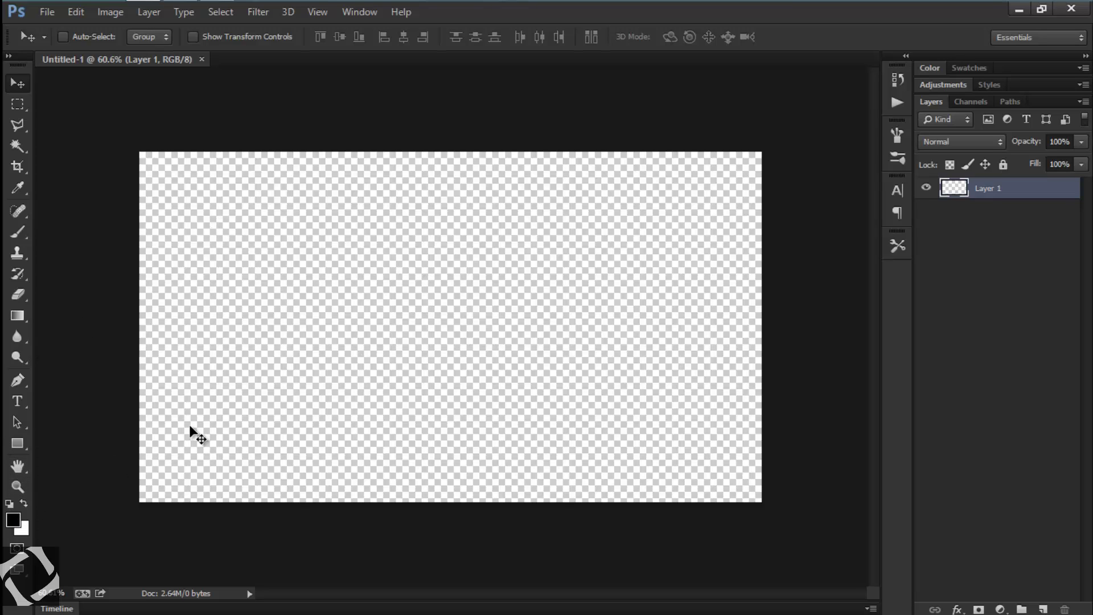
# Step: Fill the whole of Layer 1 with black and add a new empty layer above it
pyautogui.hotkey('ctrl', 'a')
pyautogui.hotkey('alt', 'BackSpace')
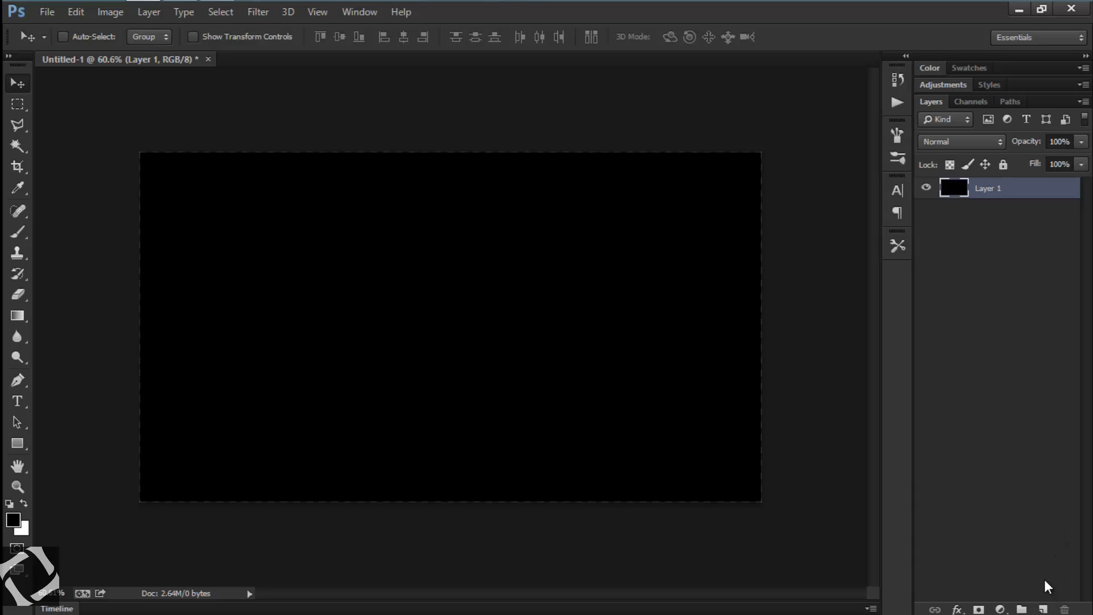
pyautogui.hotkey('ctrl', 'shift', 'n')
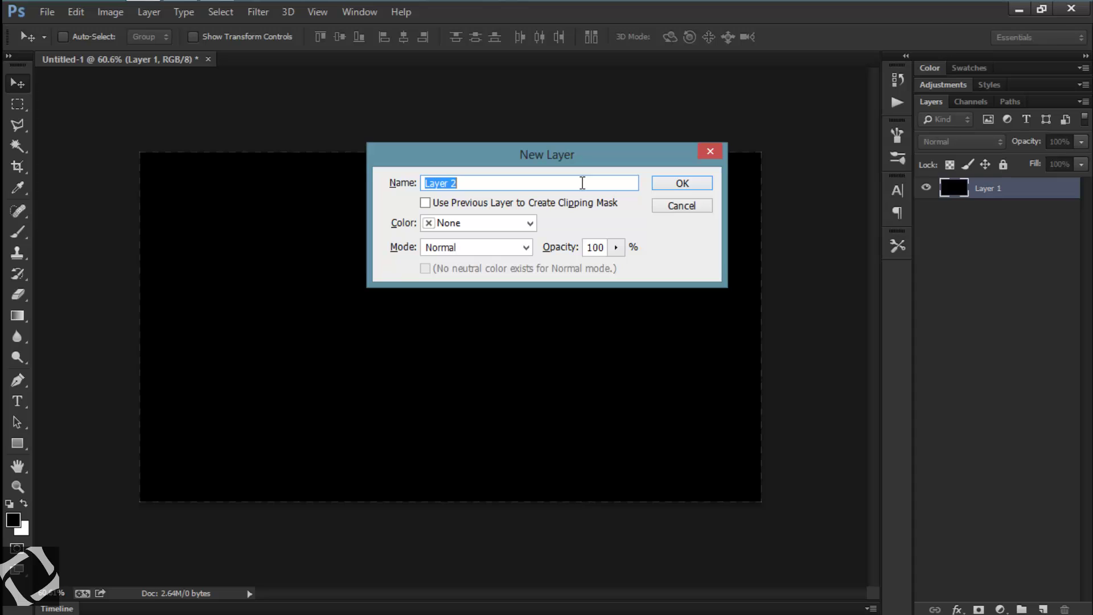
pyautogui.press('Return')
pyautogui.hotkey('ctrl', '+')
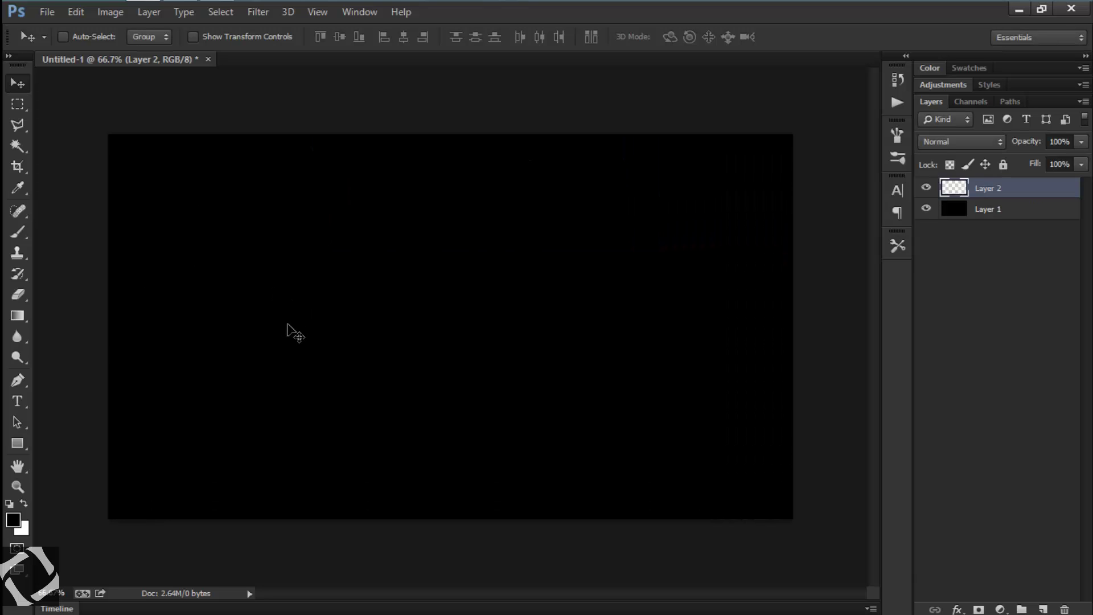
# Step: Set the Type tool's font to Aller Regular
pyautogui.press('t')
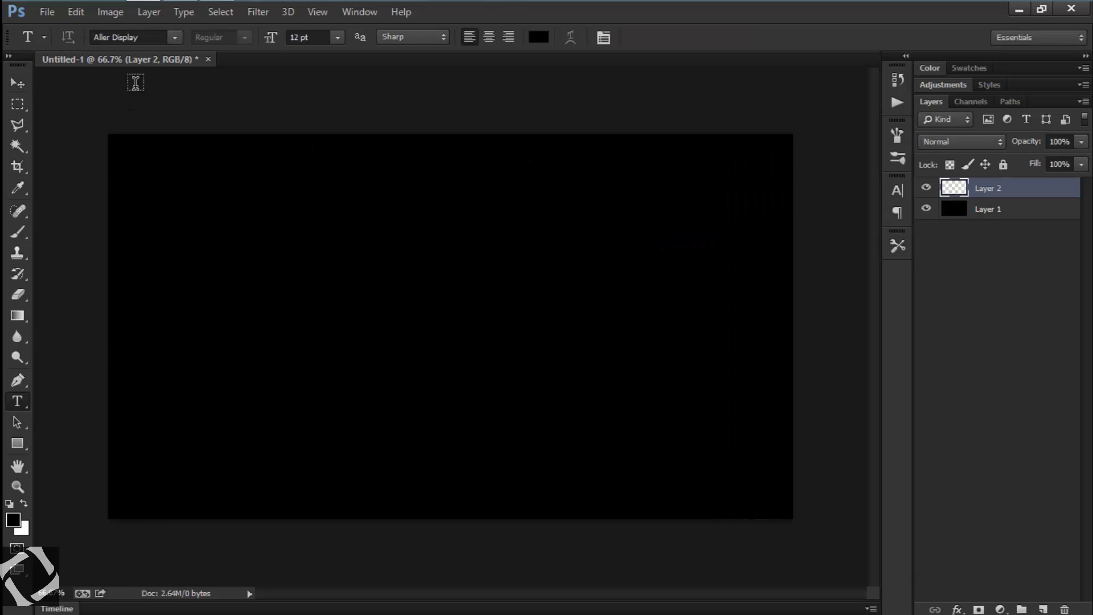
pyautogui.click(154, 40)
pyautogui.click(174, 37)
pyautogui.scroll(1, 139, 68)
pyautogui.click(139, 83)
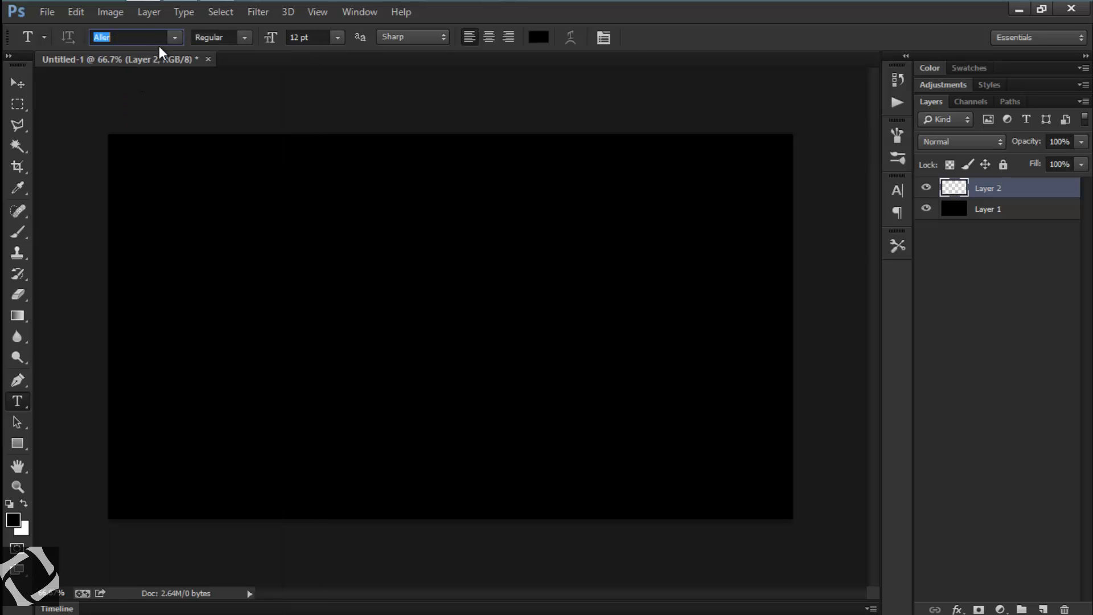
pyautogui.click(175, 37)
pyautogui.click(105, 104)
# Step: Add the text "Ps" in white (ffffff) near the canvas's upper-left corner and enlarge it to about 282 pt
pyautogui.click(217, 246)
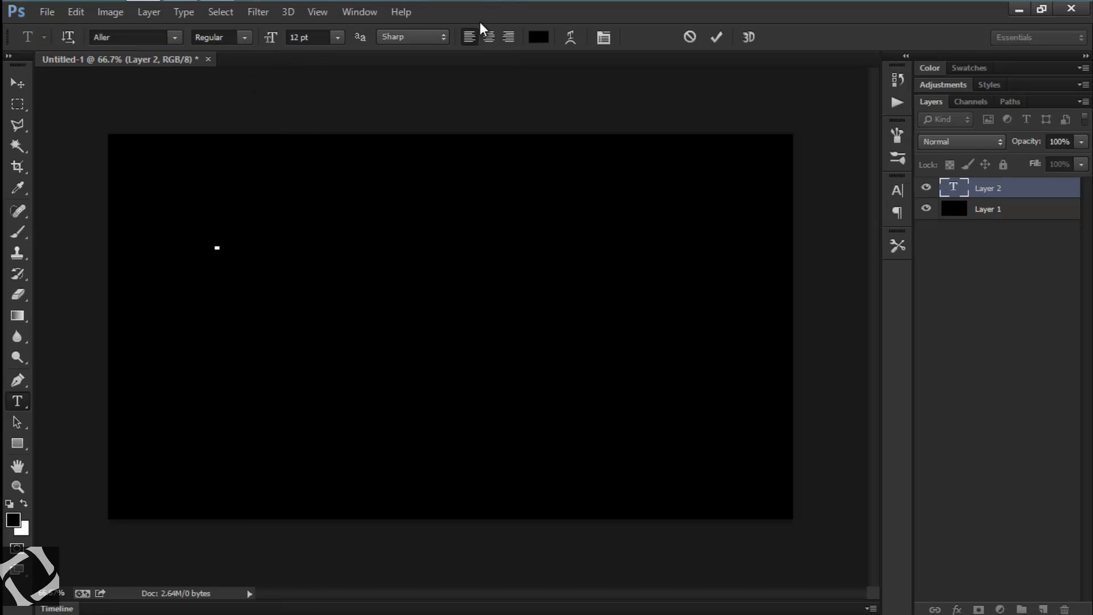
pyautogui.click(538, 36)
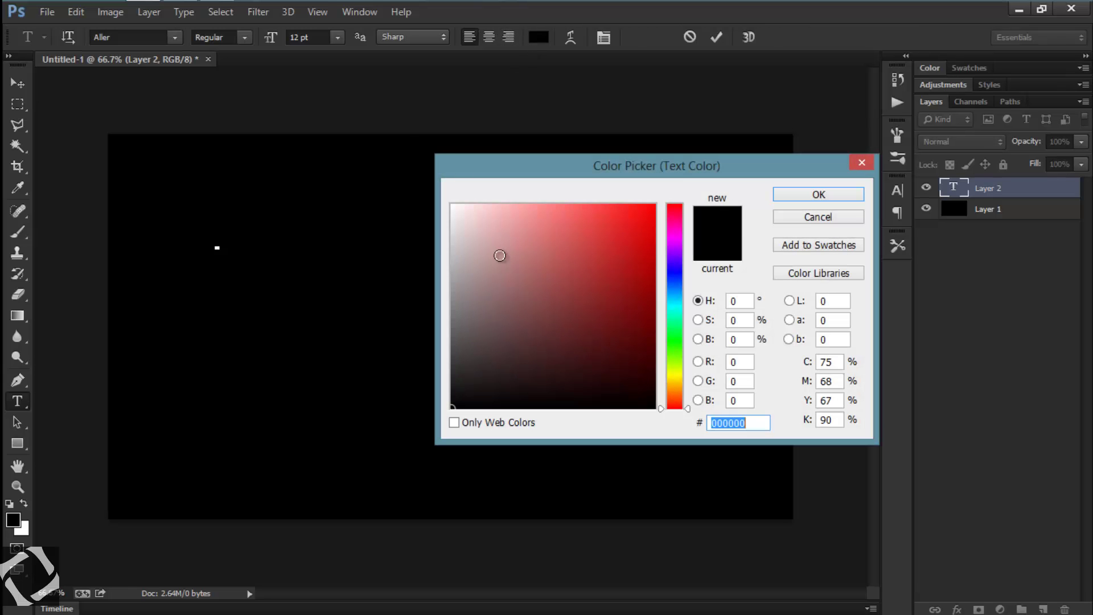
pyautogui.write('ffffff')
pyautogui.click(820, 196)
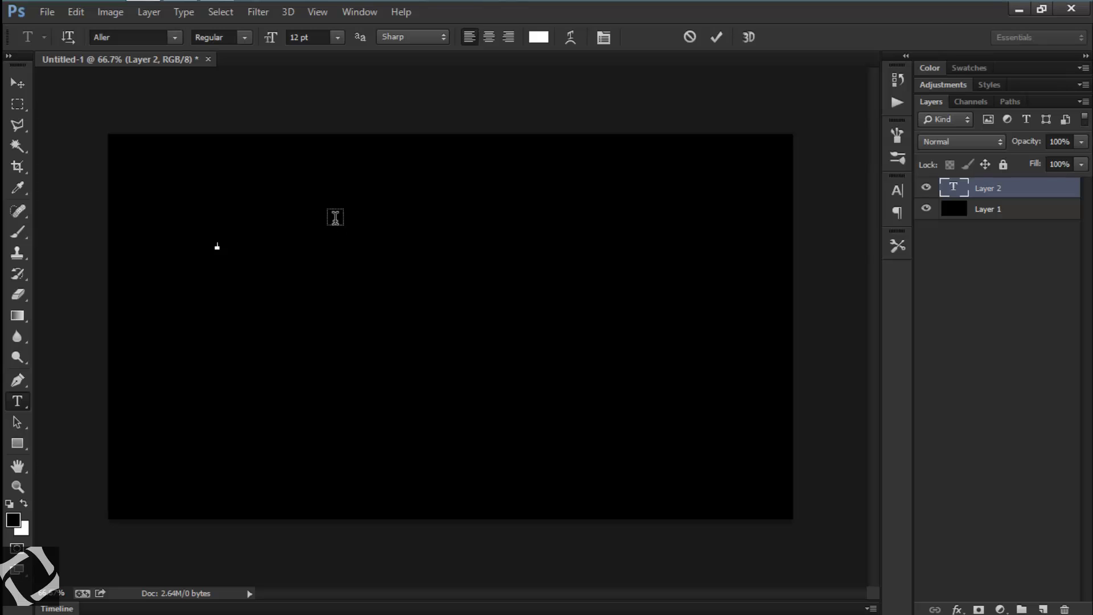
pyautogui.write('d')
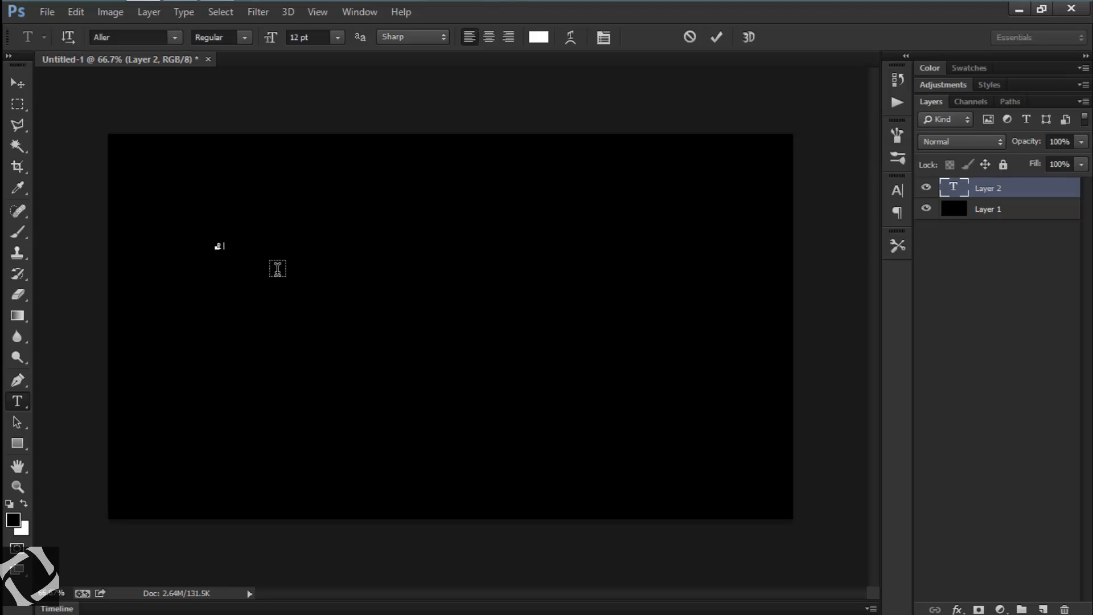
pyautogui.write('a')
pyautogui.moveTo(230, 255); pyautogui.dragTo(336, 303)
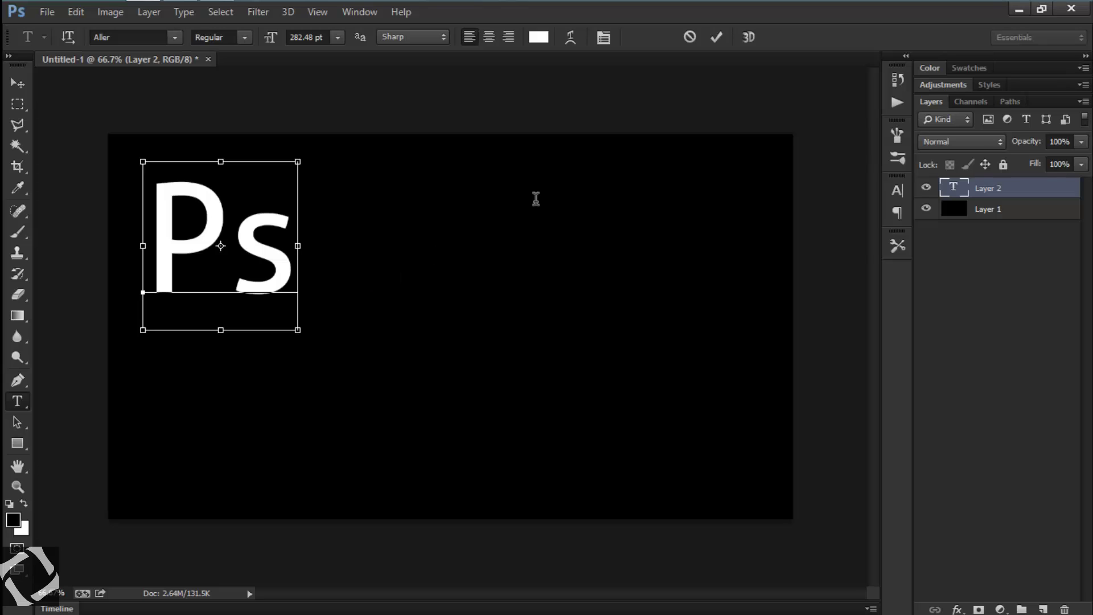
pyautogui.click(717, 37)
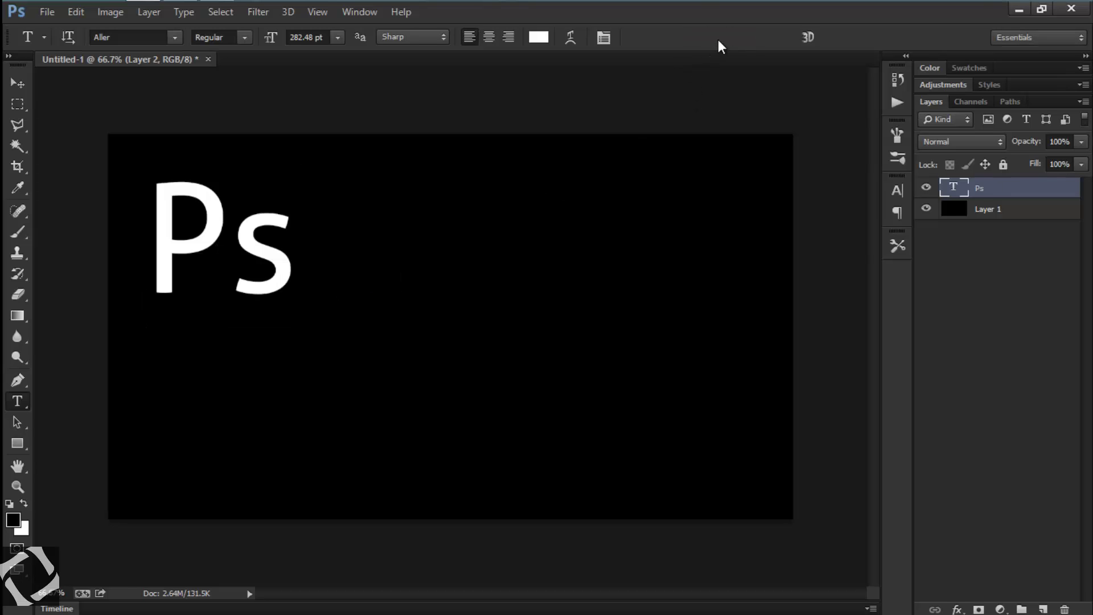
# Step: Centre the Ps text vertically and horizontally on the canvas
pyautogui.click(18, 83)
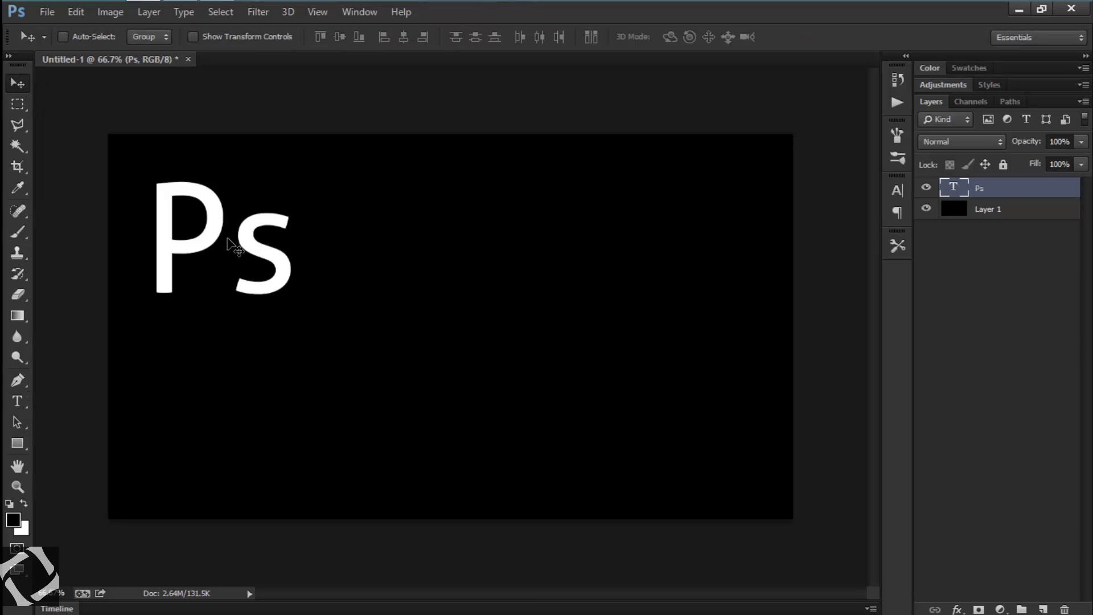
pyautogui.hotkey('ctrl', 'a')
pyautogui.click(339, 37)
pyautogui.click(402, 41)
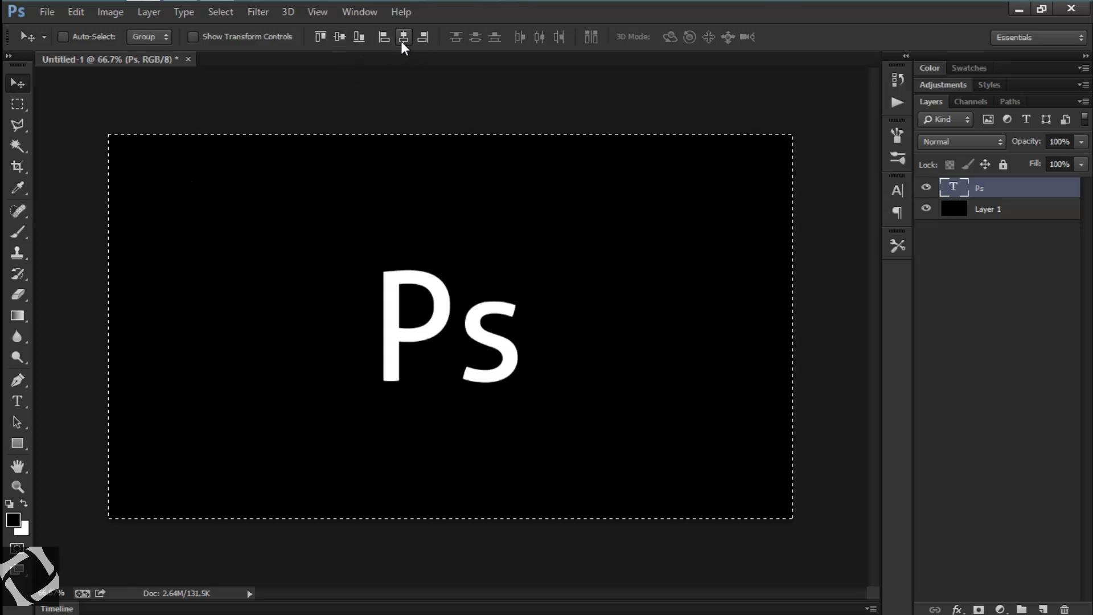
pyautogui.hotkey('ctrl', 'd')
# Step: Scale the Ps text up to about 368 pt with Free Transform
pyautogui.hotkey('ctrl', '+')
pyautogui.hotkey('ctrl', '-')
pyautogui.hotkey('ctrl', 't')
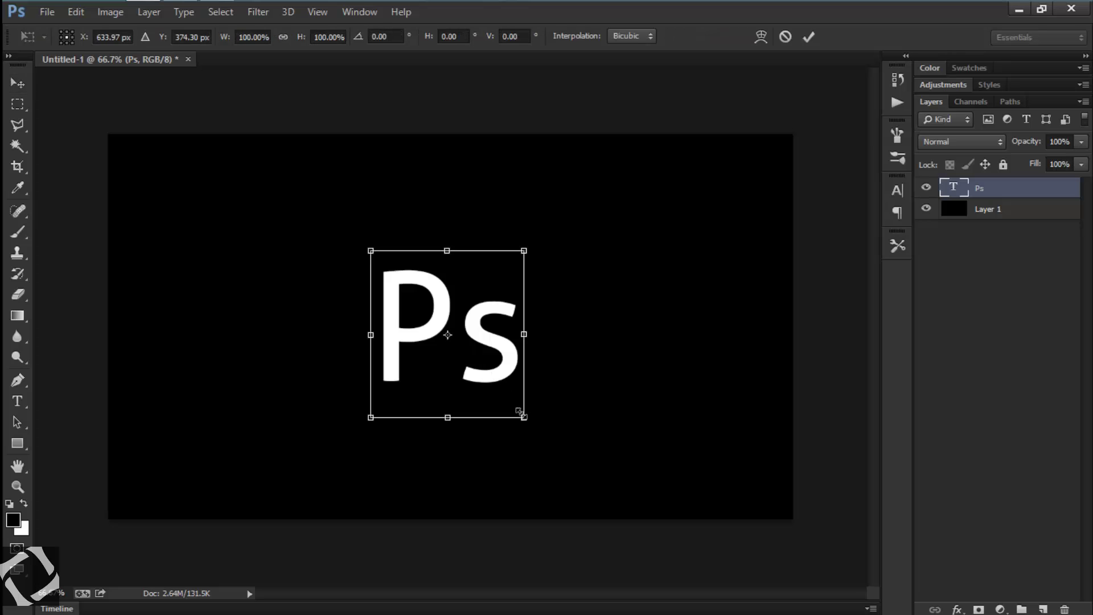
pyautogui.moveTo(527, 422); pyautogui.dragTo(550, 441)
pyautogui.press('Return')
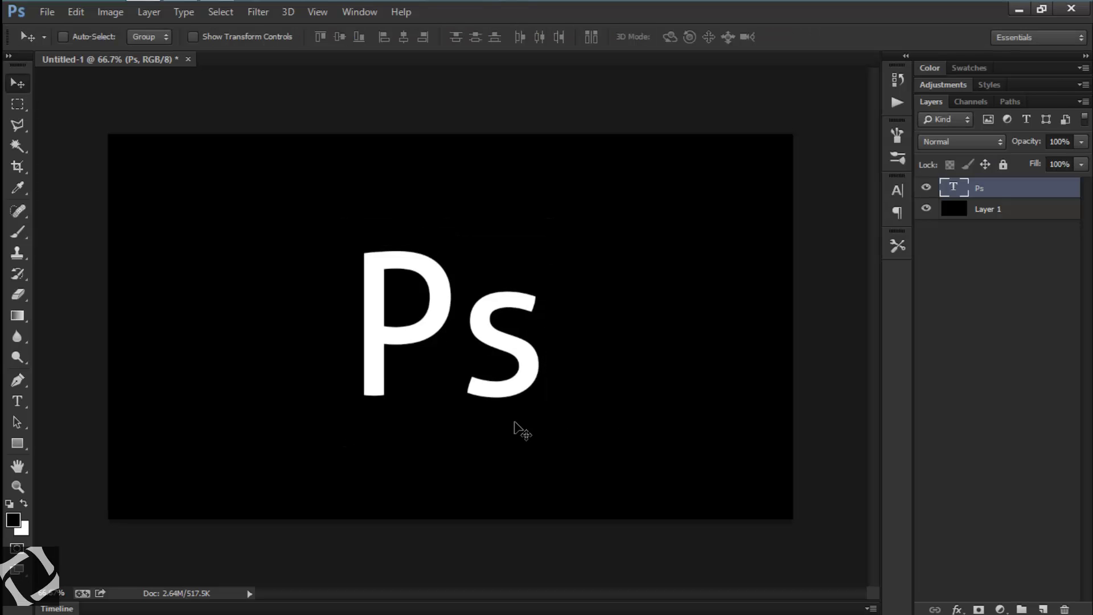
# Step: Re-centre the enlarged Ps text on the canvas in both directions
pyautogui.hotkey('ctrl', 'a')
pyautogui.click(338, 37)
pyautogui.click(403, 36)
pyautogui.hotkey('ctrl', 'd')
# Step: Edit the Ps text and set the kerning between the P and the s to -100
pyautogui.scroll(2, 499, 342)
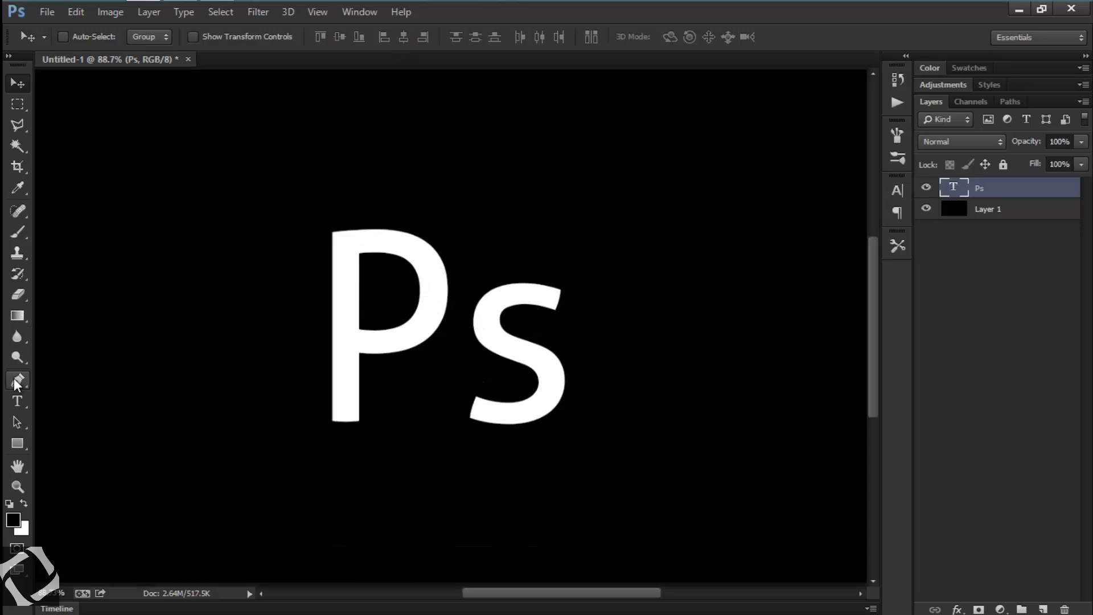
pyautogui.click(18, 401)
pyautogui.click(446, 334)
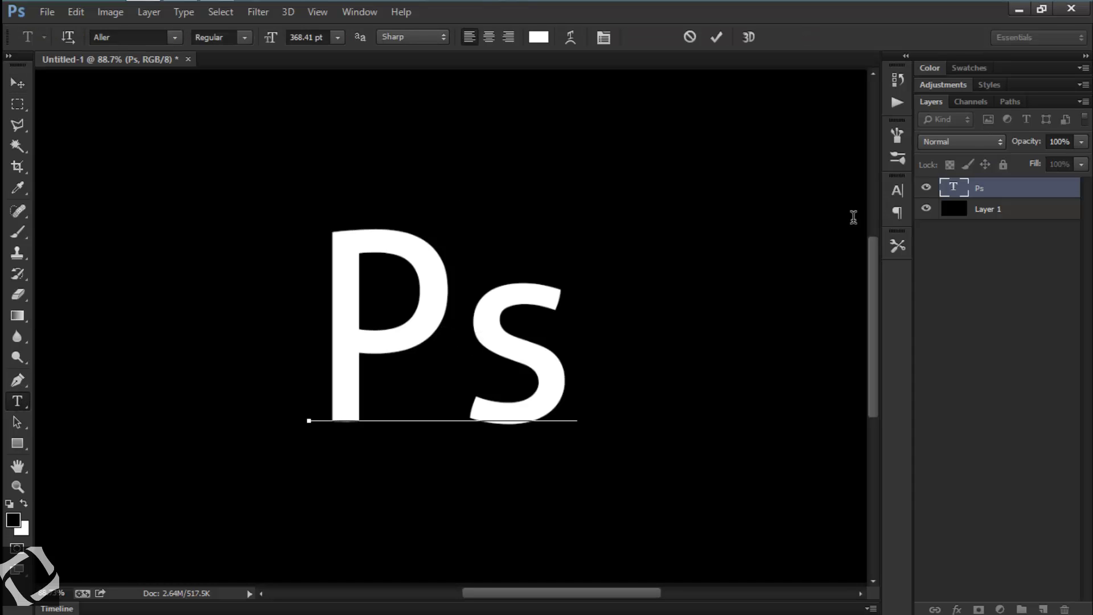
pyautogui.click(896, 193)
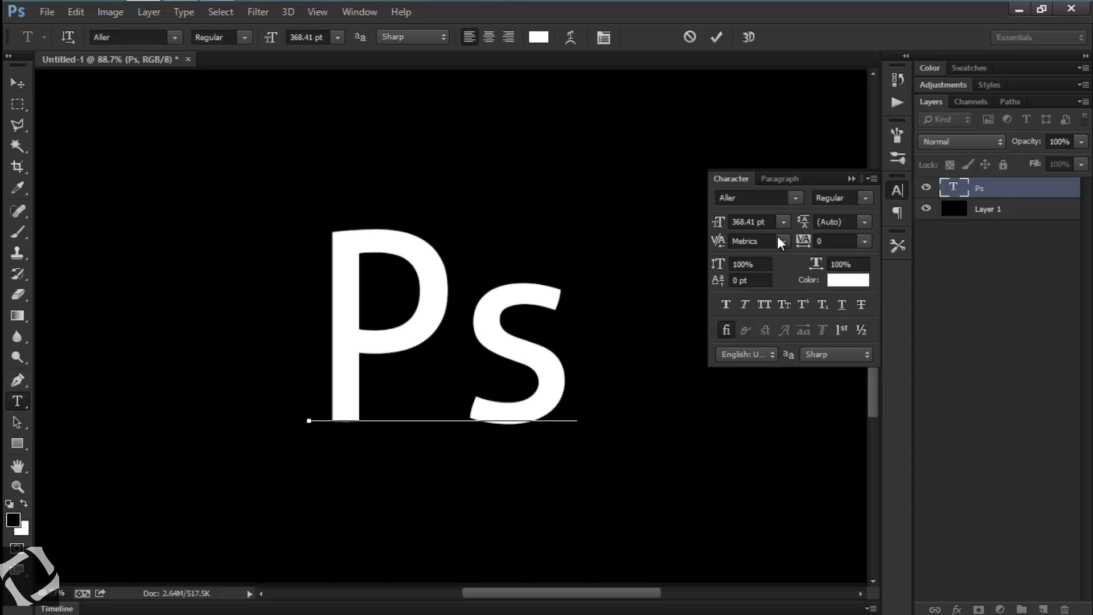
pyautogui.moveTo(718, 245); pyautogui.dragTo(725, 249)
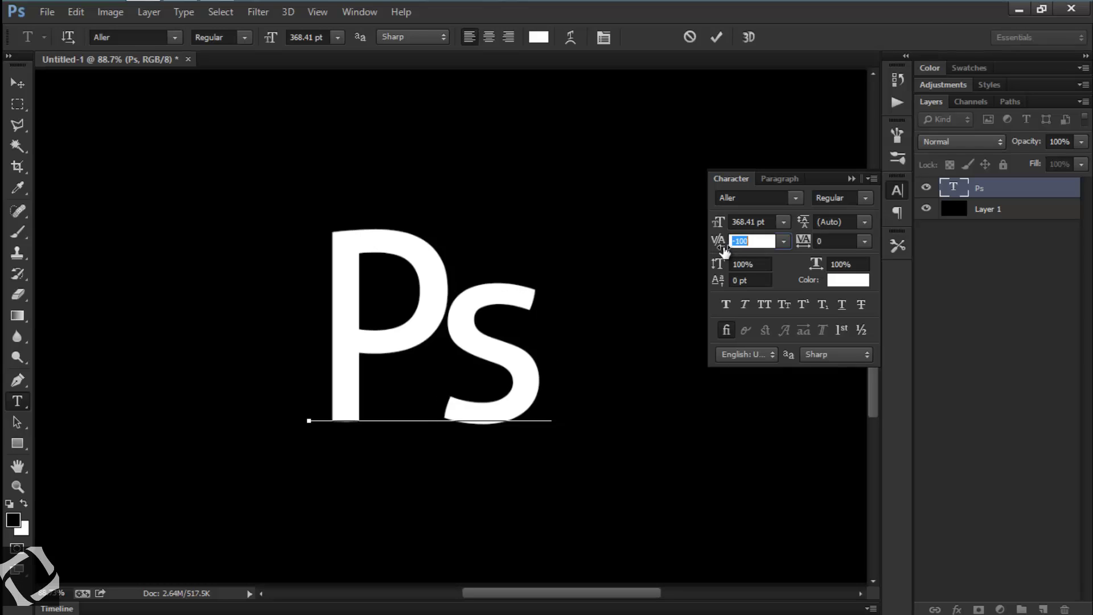
pyautogui.press('Return')
pyautogui.moveTo(720, 249); pyautogui.dragTo(719, 251)
pyautogui.write('-100')
pyautogui.press('Return')
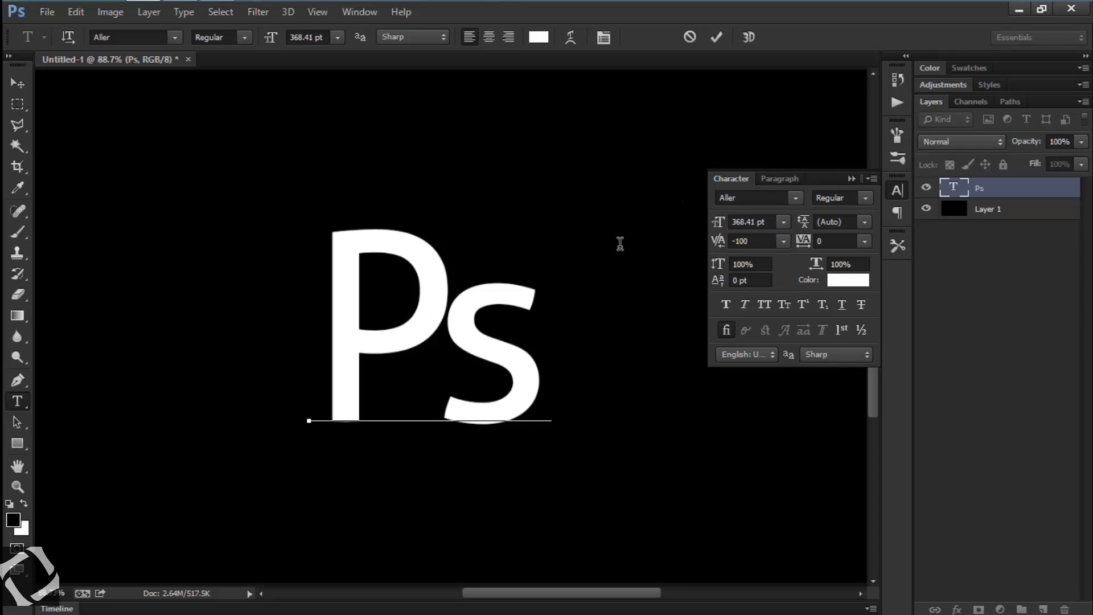
# Step: Loosen the kerning between the P and the s to -90 and commit the text edit
pyautogui.click(715, 245)
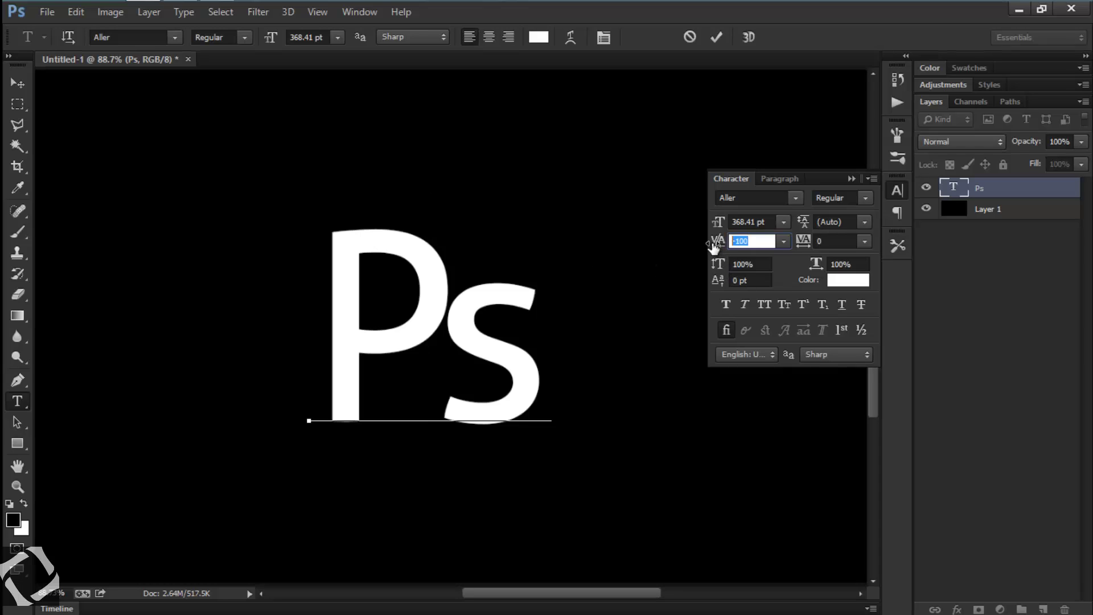
pyautogui.write('-90')
pyautogui.press('Return')
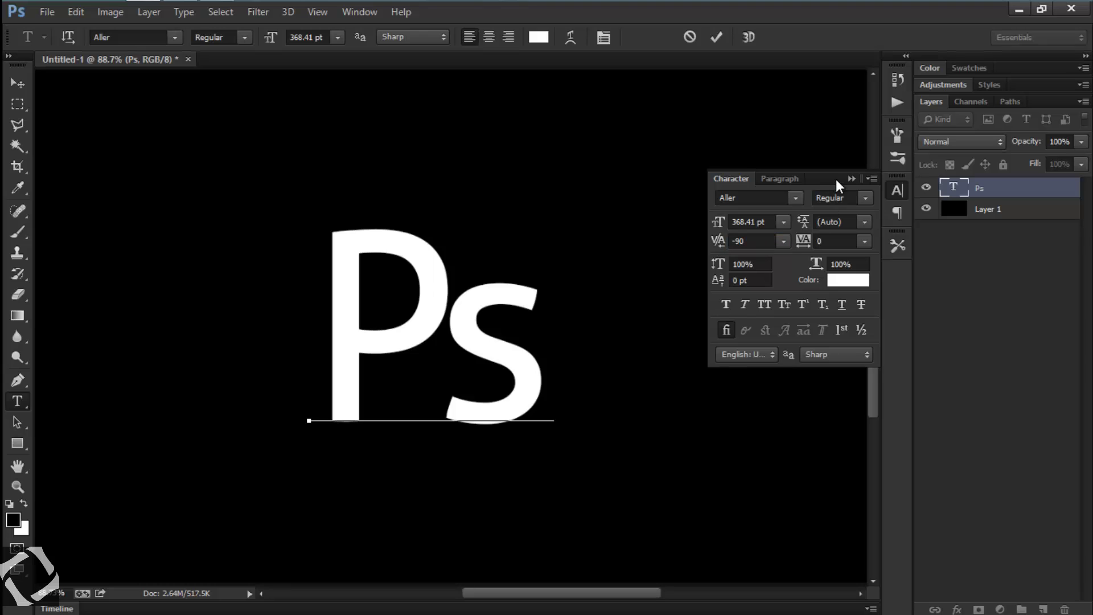
pyautogui.click(852, 179)
pyautogui.click(718, 37)
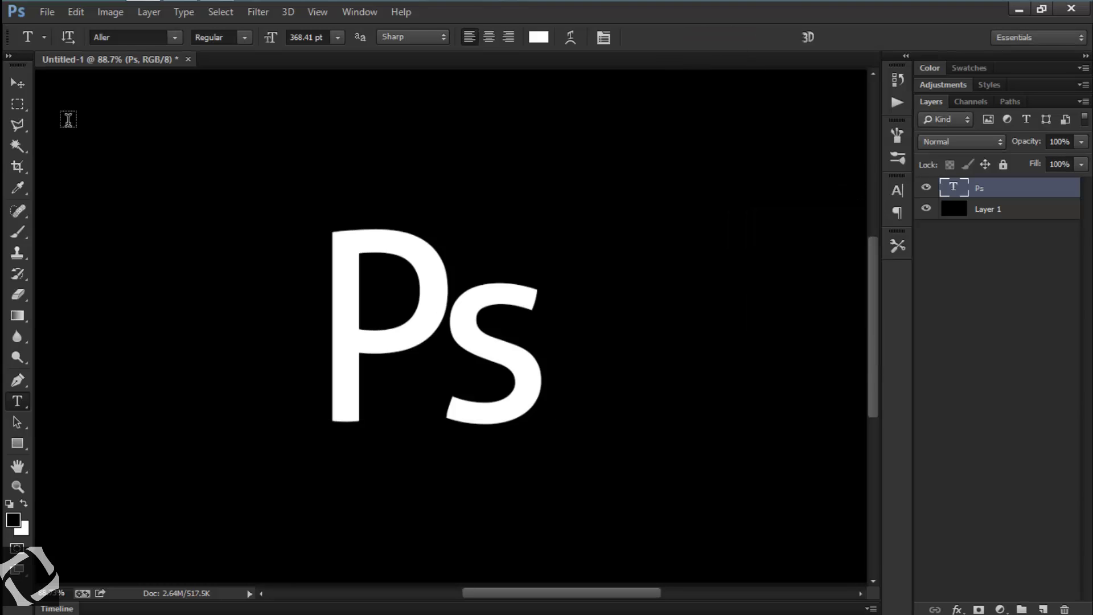
# Step: Convert the Ps text layer into a 3D extrusion and switch to the 3D workspace
pyautogui.hotkey('ctrl', '0')
pyautogui.click(21, 84)
pyautogui.scroll(1, 429, 262)
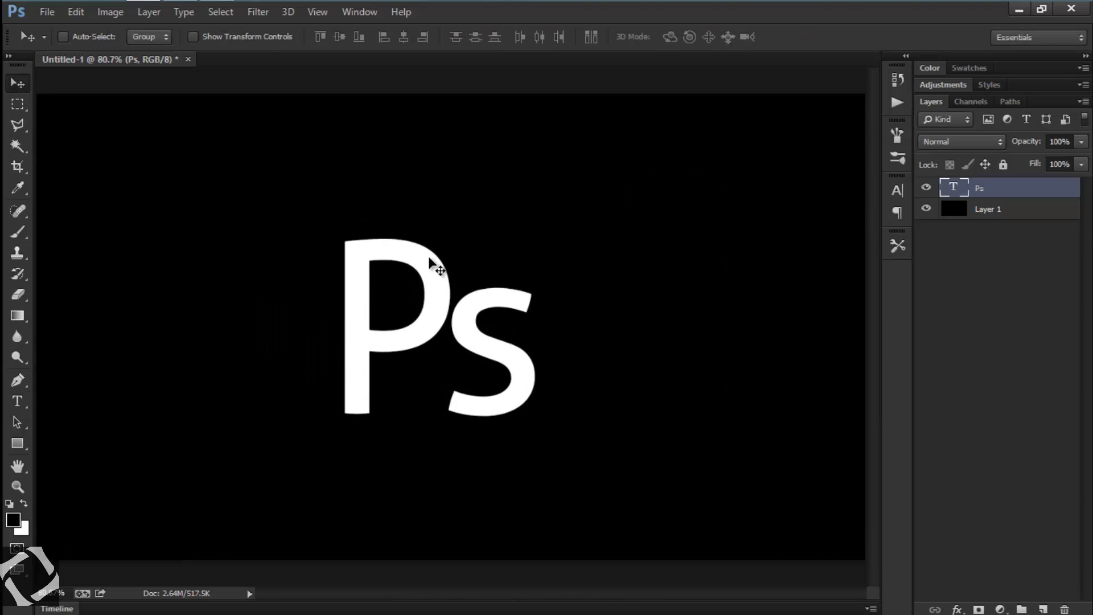
pyautogui.scroll(-3, 466, 320)
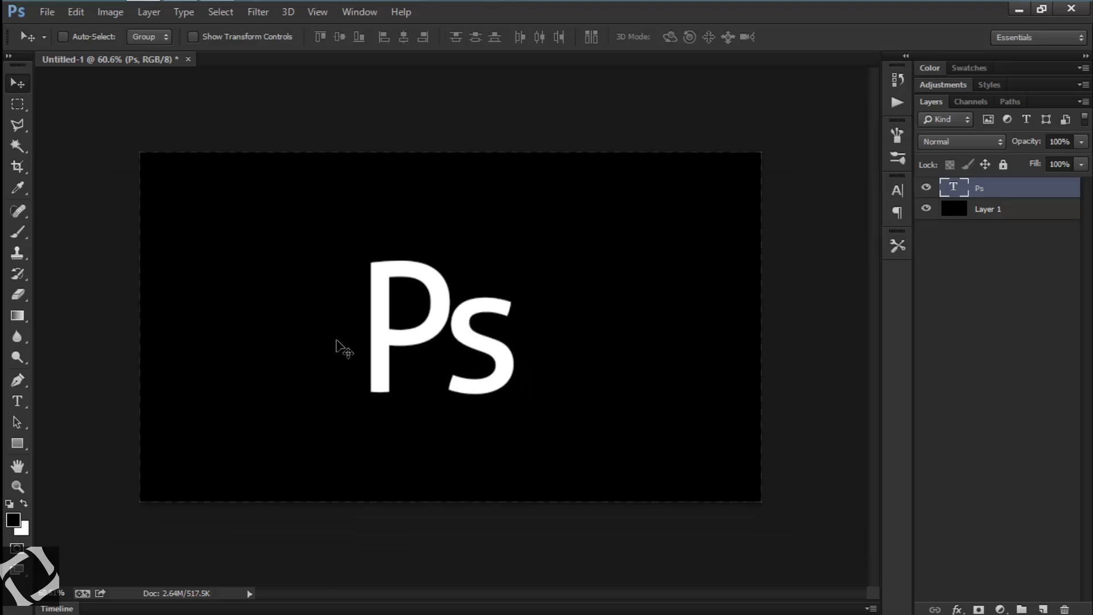
pyautogui.click(289, 11)
pyautogui.click(325, 67)
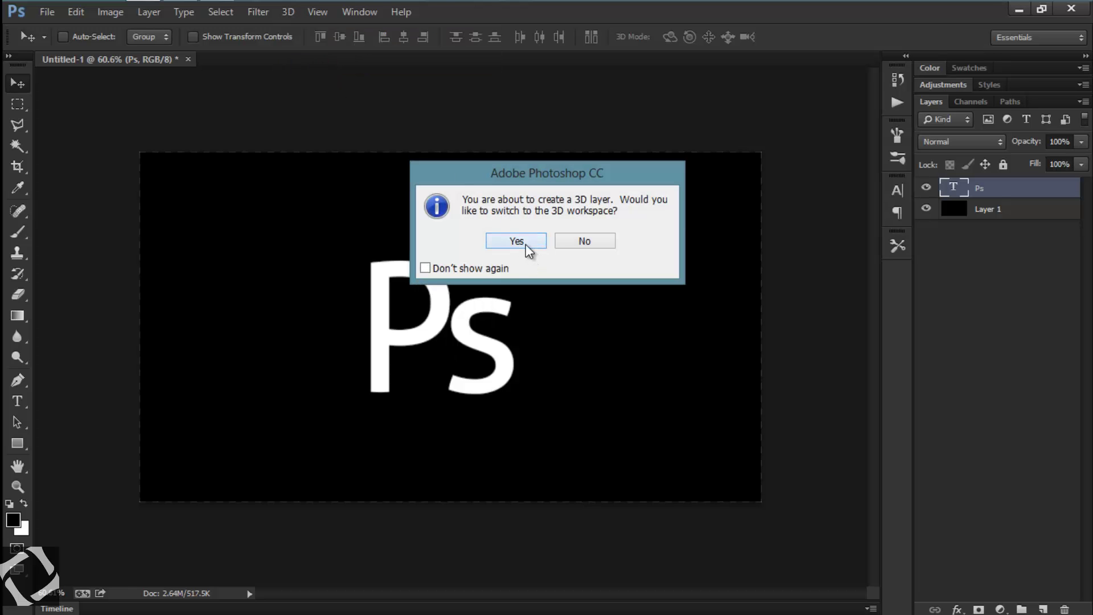
pyautogui.click(516, 240)
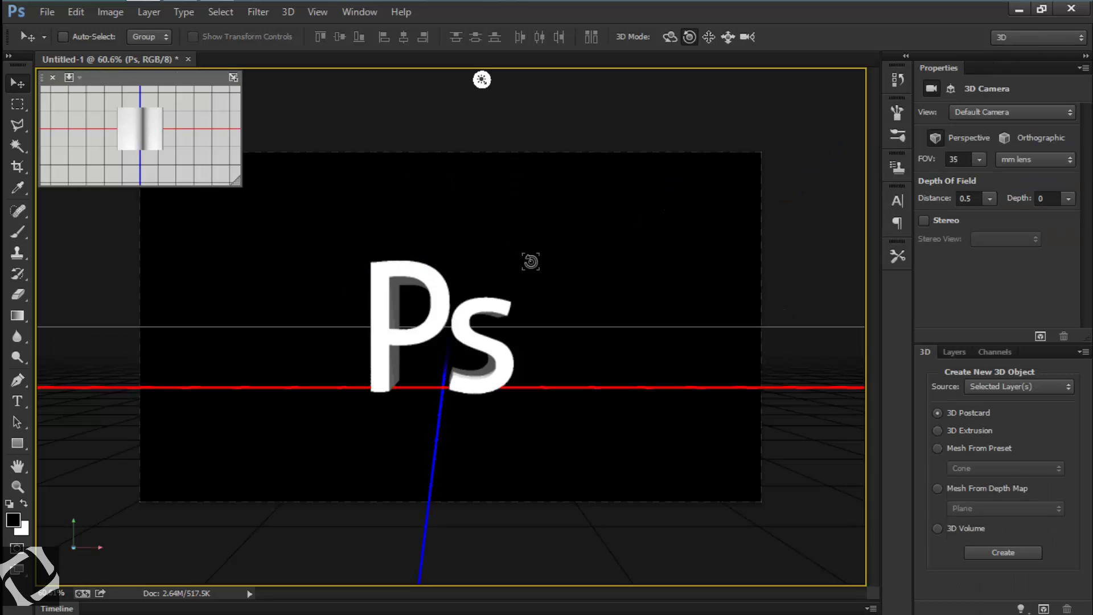
# Step: Select and collapse the Ps mesh in the scene list, and filter the list to show only materials
pyautogui.scroll(7, 427, 336)
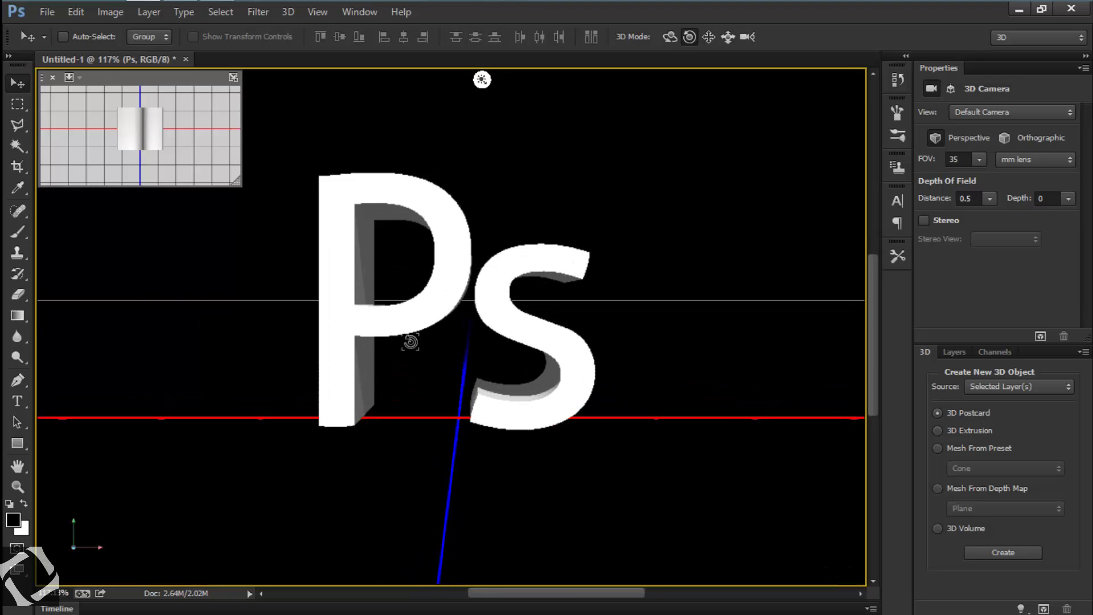
pyautogui.scroll(-3, 411, 341)
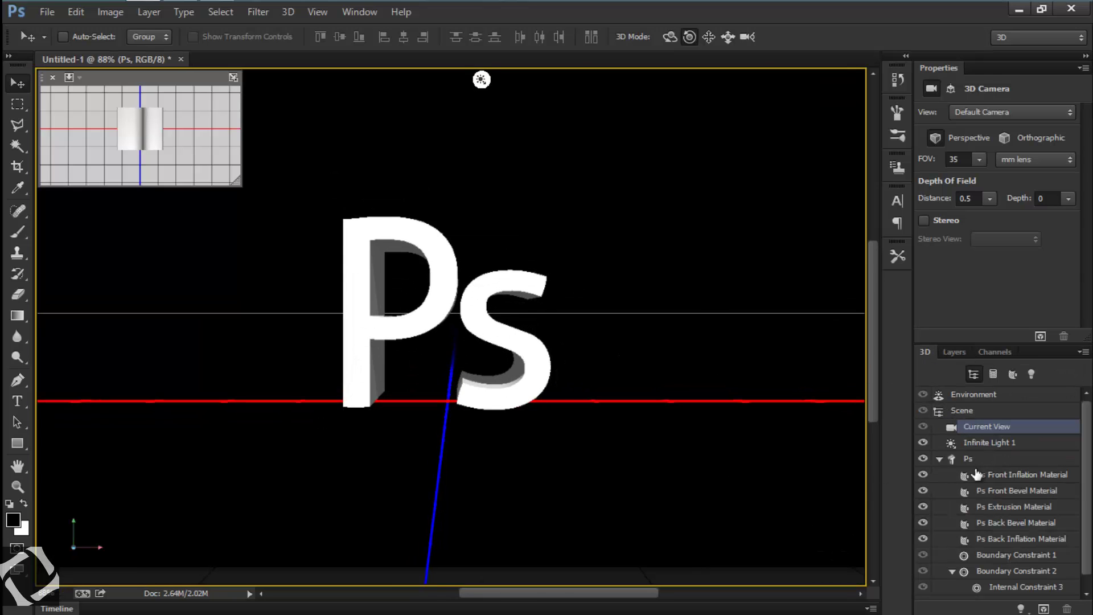
pyautogui.click(969, 461)
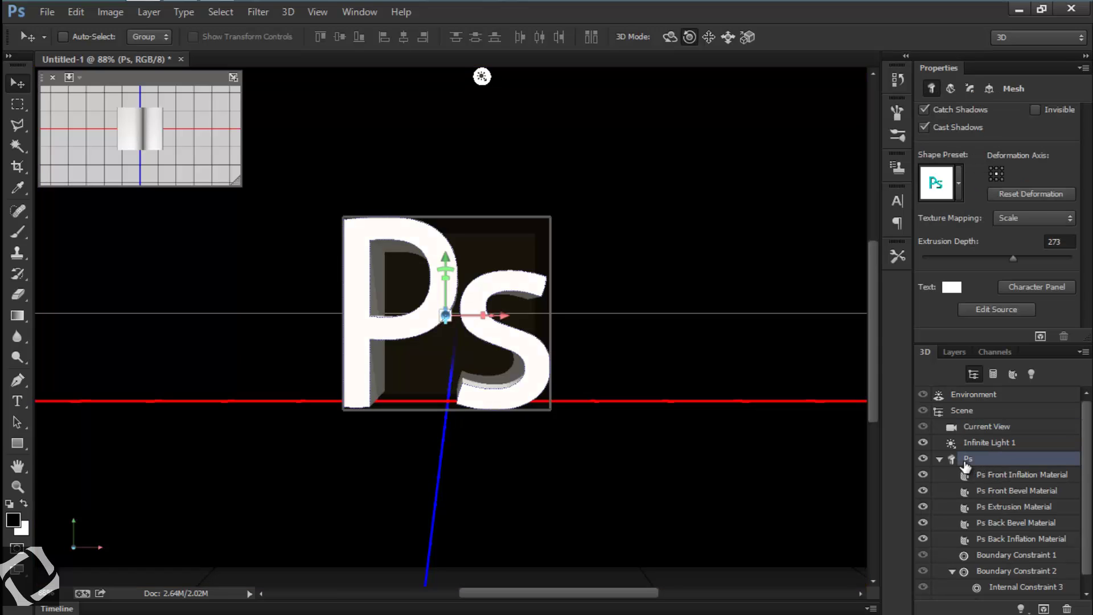
pyautogui.click(940, 459)
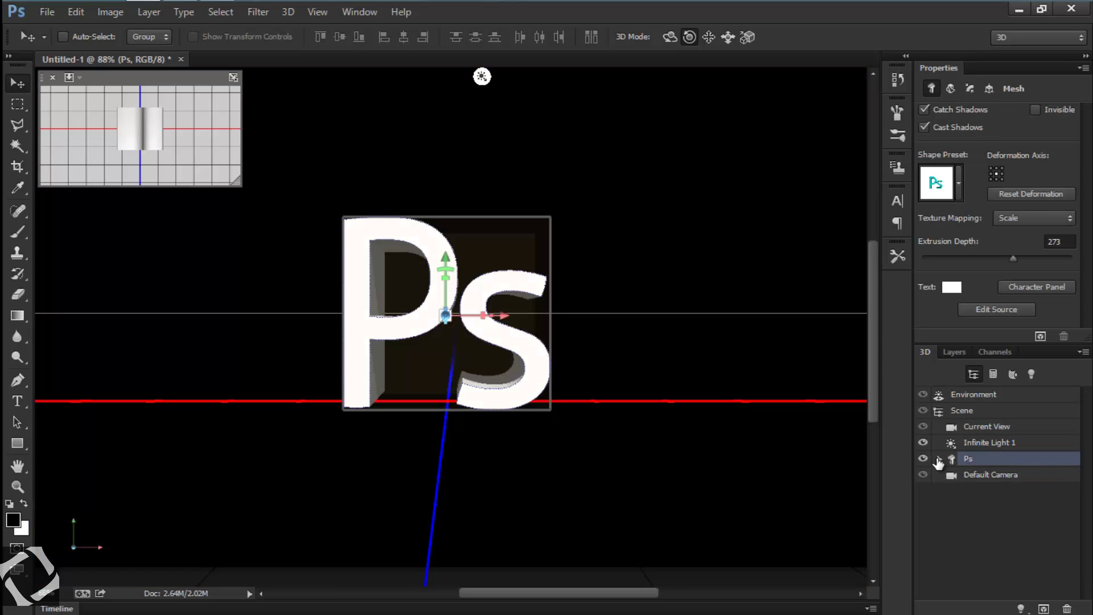
pyautogui.click(1011, 374)
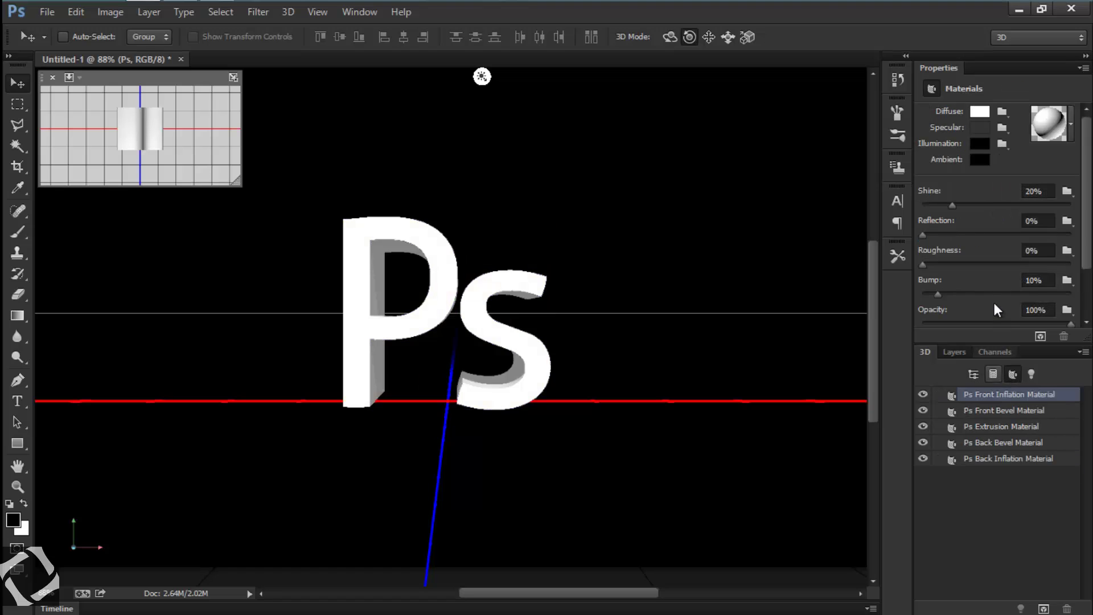
# Step: Set the diffuse colour of the Ps Front Inflation Material to RGB 0, 143, 202
pyautogui.click(979, 114)
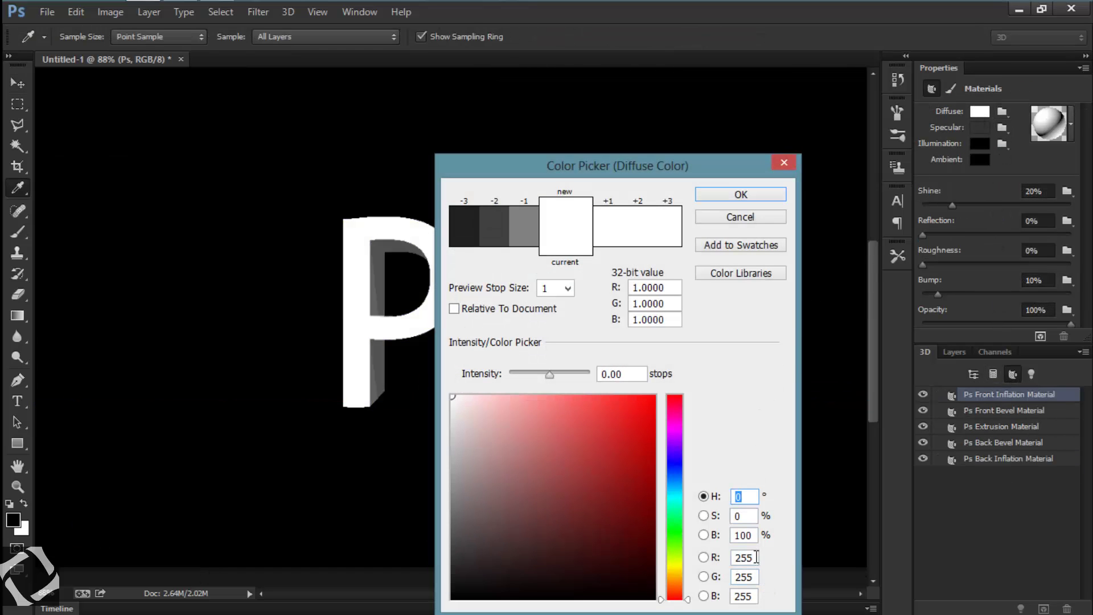
pyautogui.moveTo(756, 557); pyautogui.dragTo(706, 561)
pyautogui.write('0')
pyautogui.moveTo(755, 576); pyautogui.dragTo(718, 581)
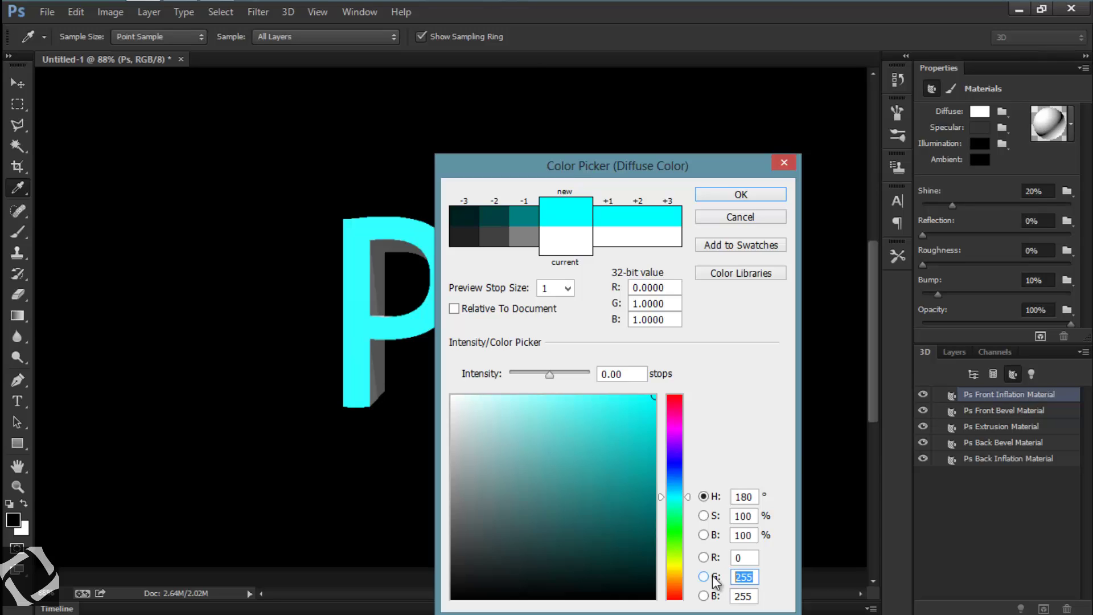
pyautogui.write('.434')
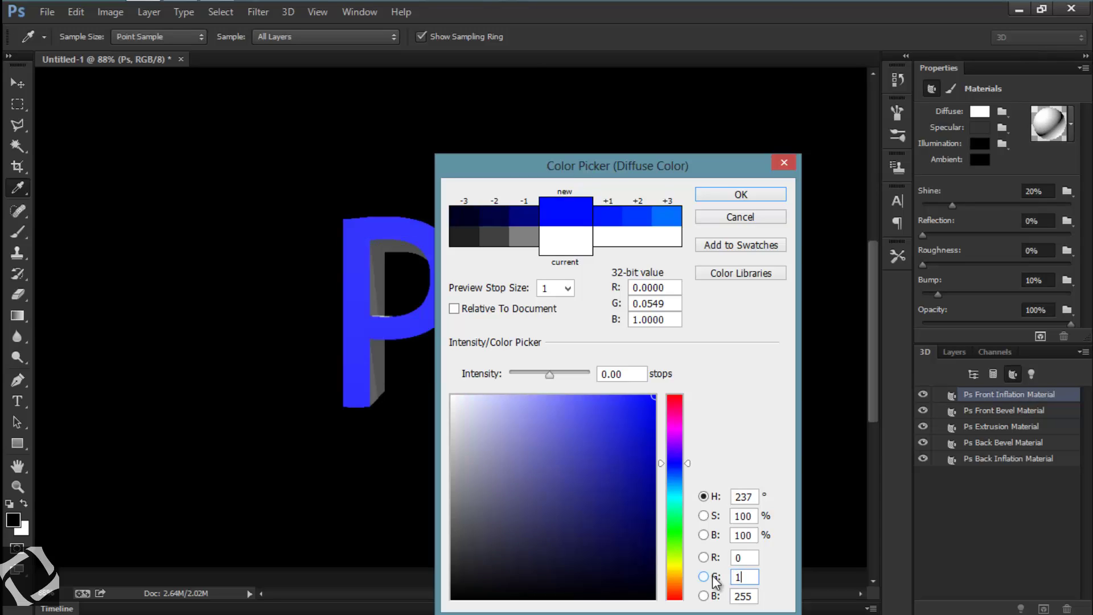
pyautogui.press('BackSpace')
pyautogui.press('BackSpace')
pyautogui.press('BackSpace')
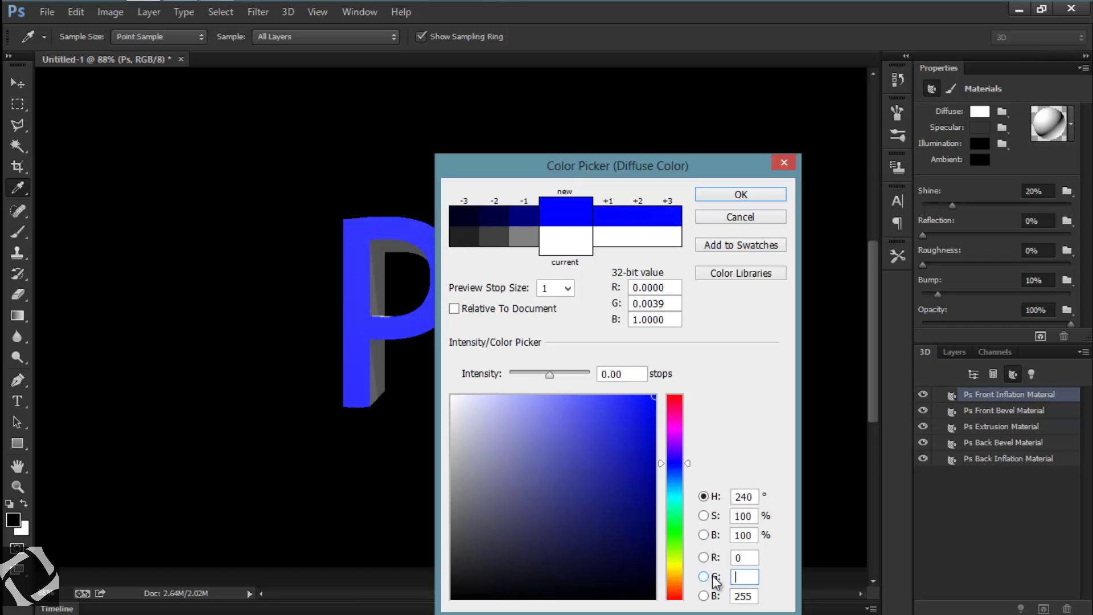
pyautogui.write('143')
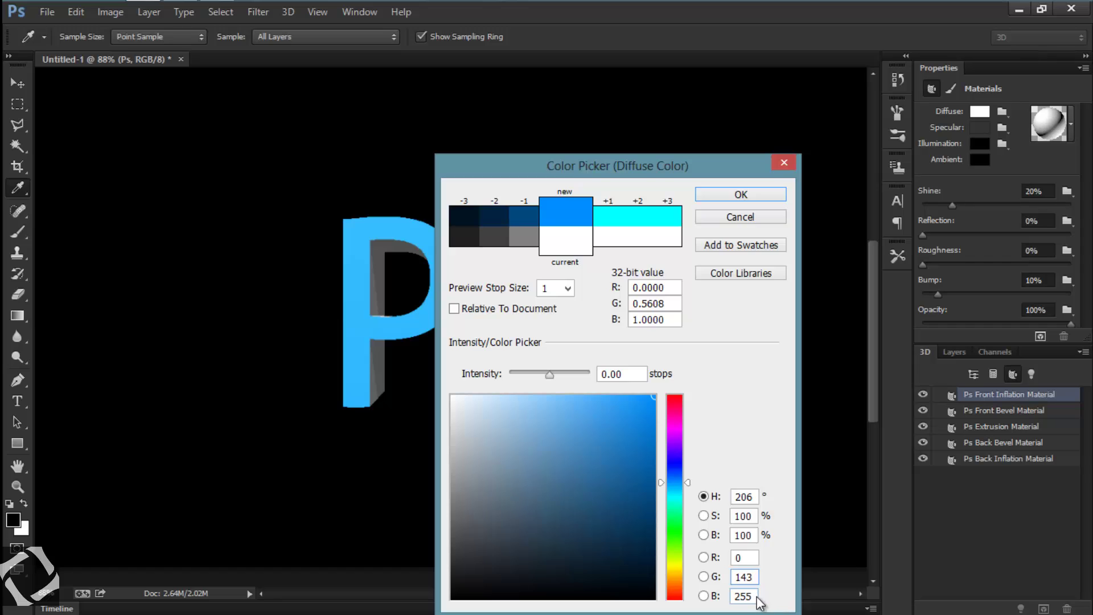
pyautogui.write('202')
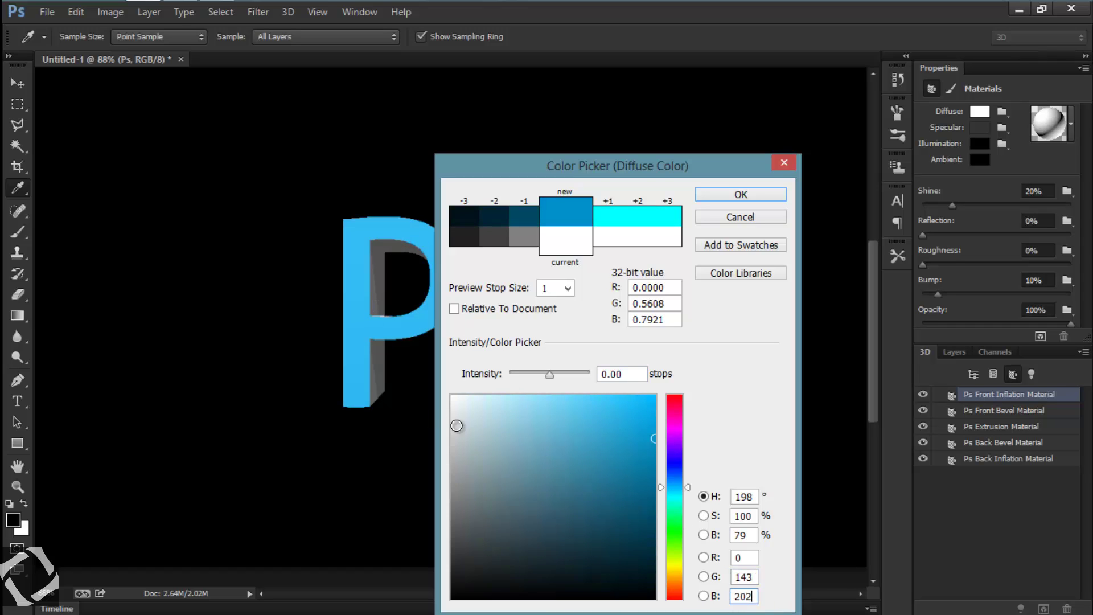
pyautogui.click(777, 199)
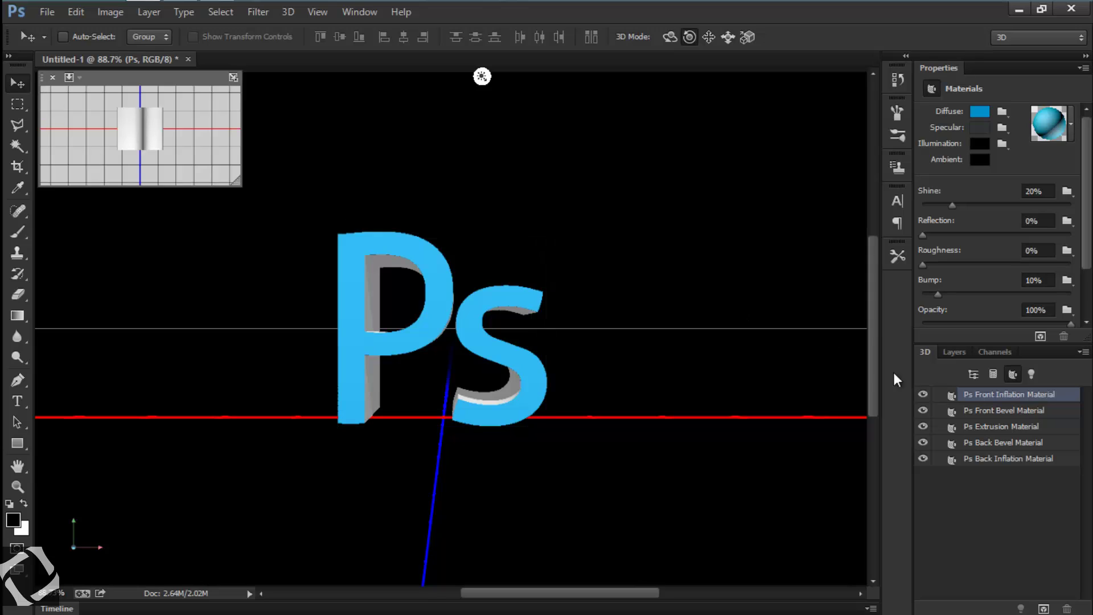
# Step: Add a Gradient Overlay style to the black Layer 1 with Reverse and Dither enabled
pyautogui.click(954, 352)
pyautogui.click(1003, 506)
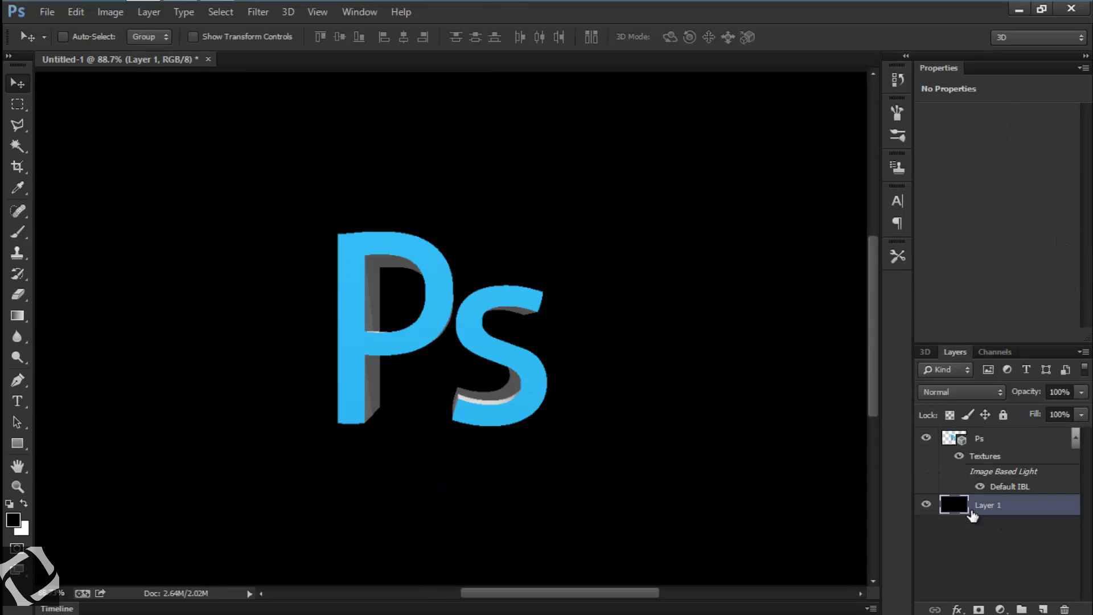
pyautogui.scroll(-3, 561, 471)
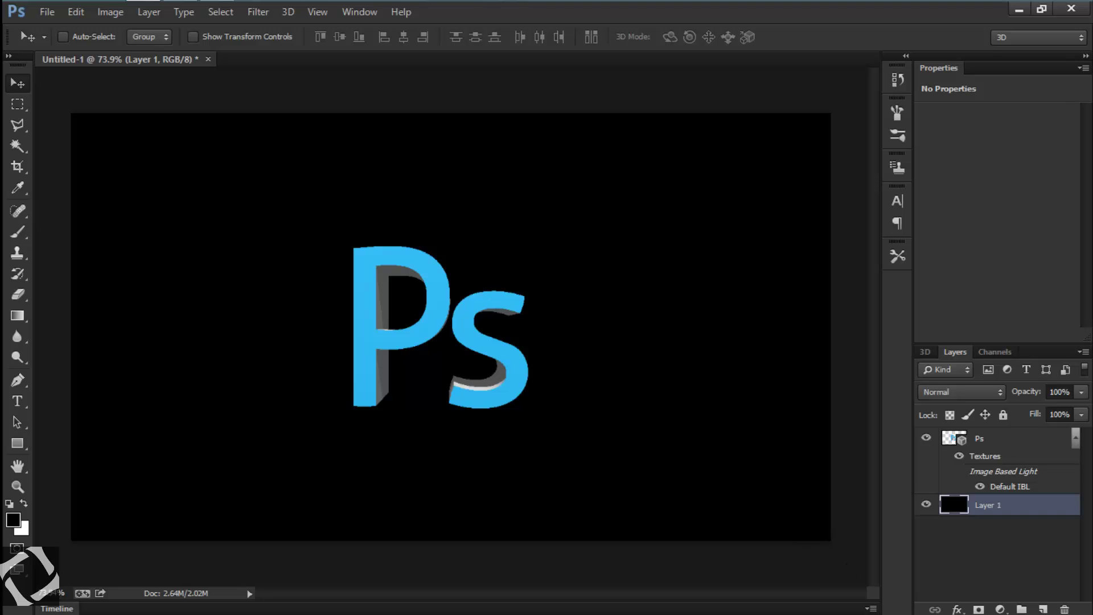
pyautogui.click(958, 610)
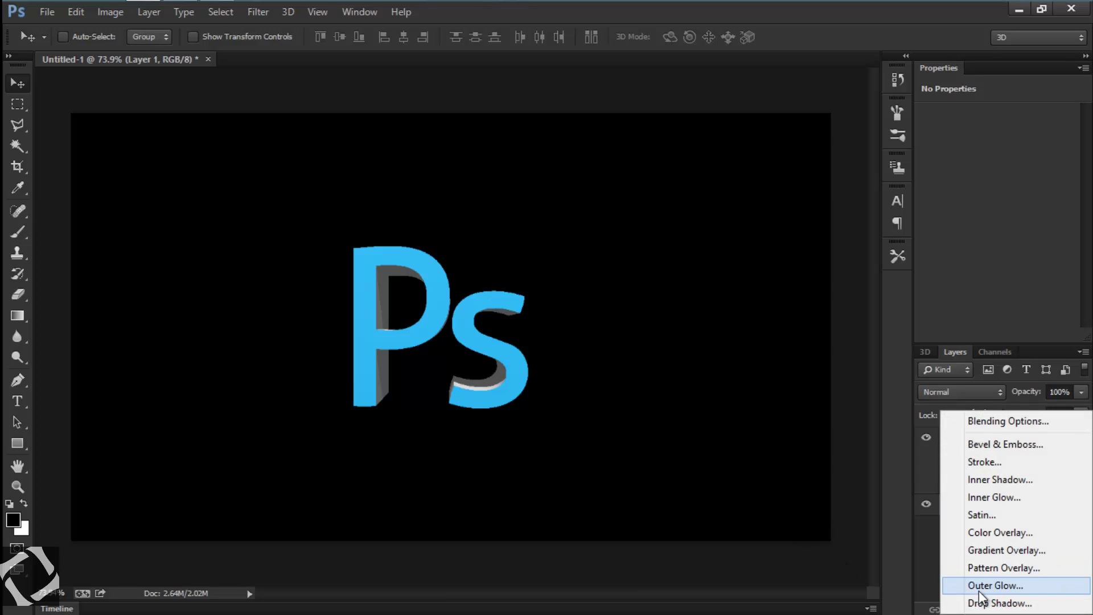
pyautogui.click(983, 549)
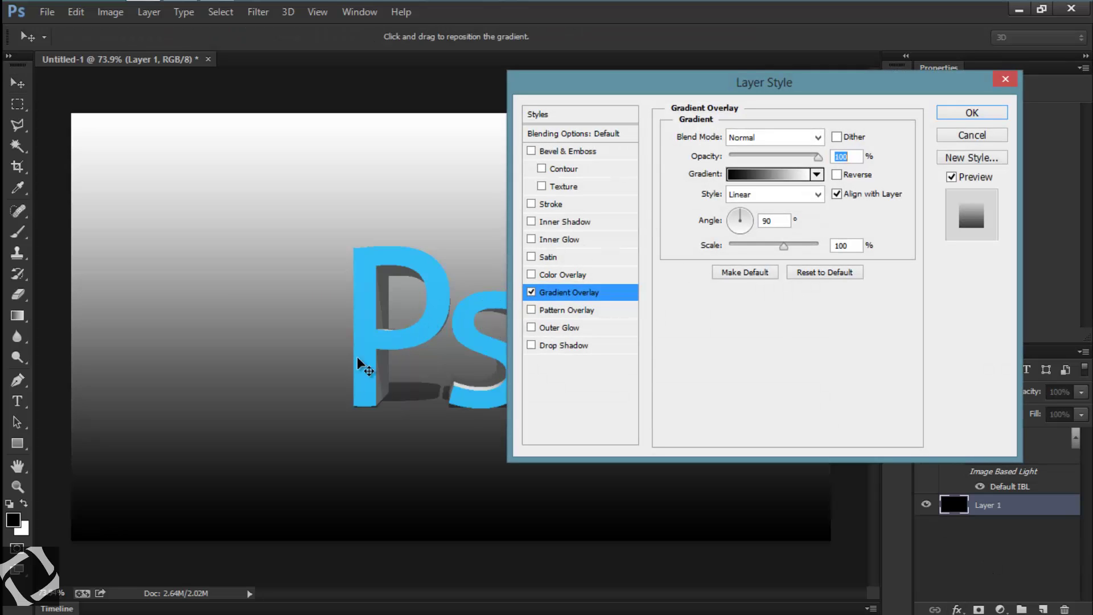
pyautogui.click(837, 178)
pyautogui.click(837, 137)
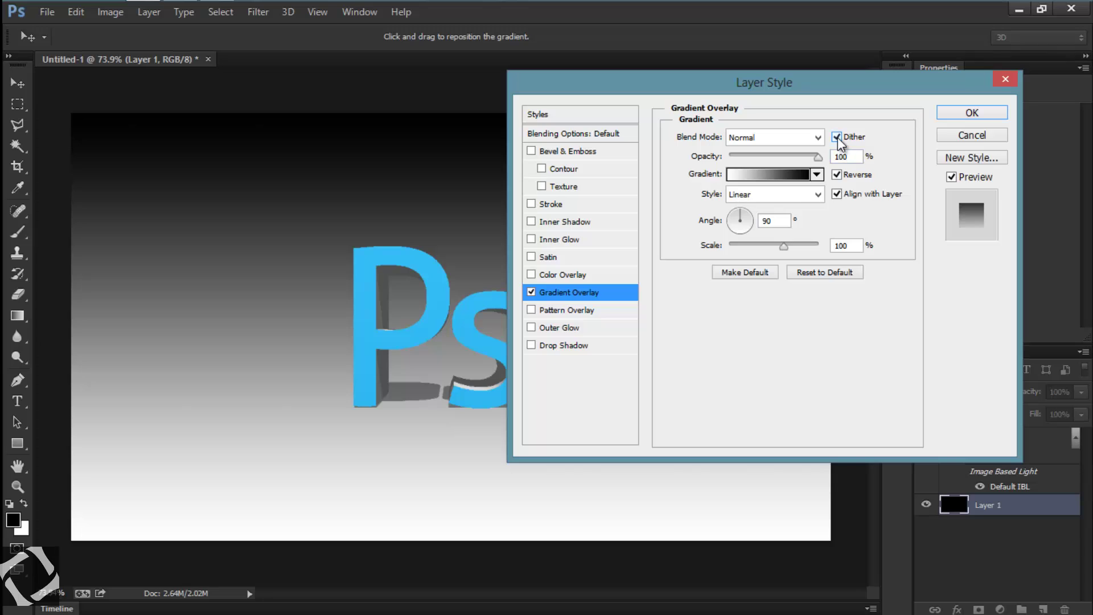
# Step: Set the gradient overlay to 30% opacity, Radial style, 0° angle and 150% scale, and apply the layer style
pyautogui.press('Tab')
pyautogui.write('30')
pyautogui.click(750, 199)
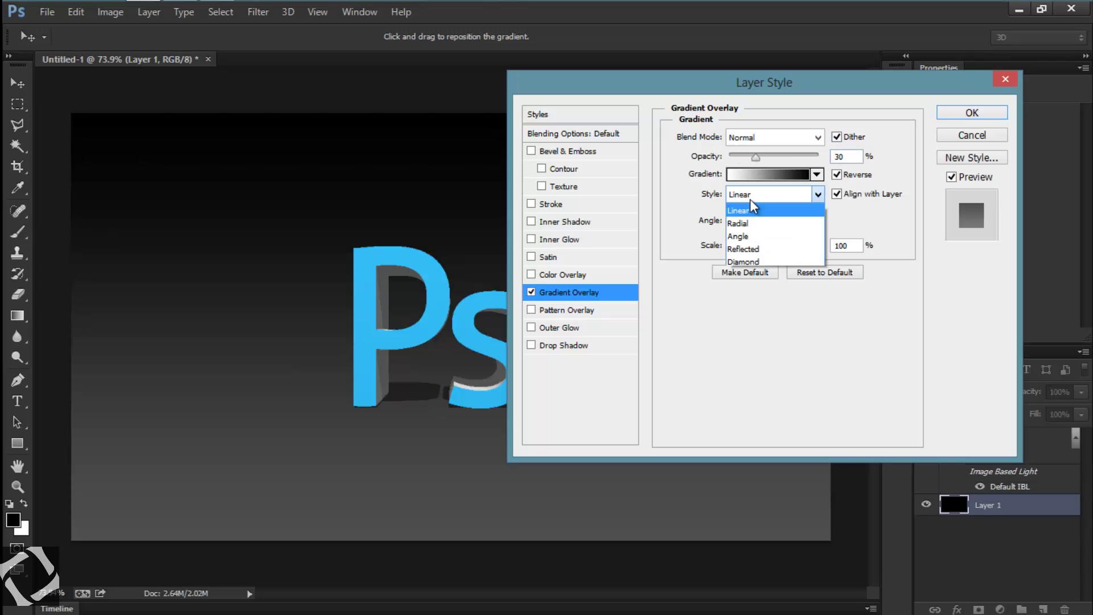
pyautogui.click(750, 223)
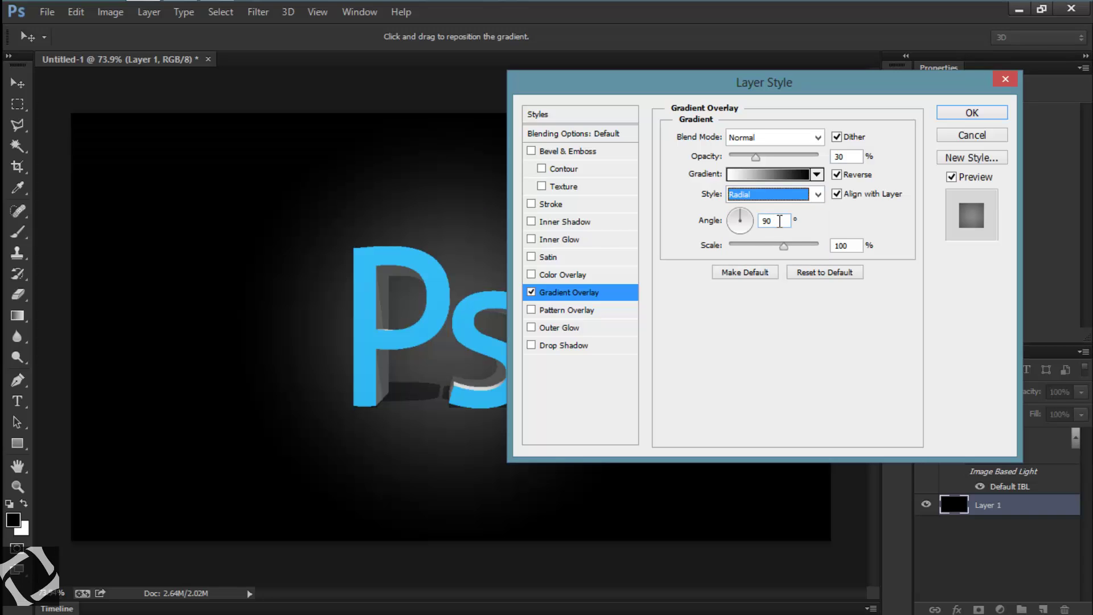
pyautogui.click(780, 221)
pyautogui.write('0')
pyautogui.moveTo(783, 246); pyautogui.dragTo(829, 244)
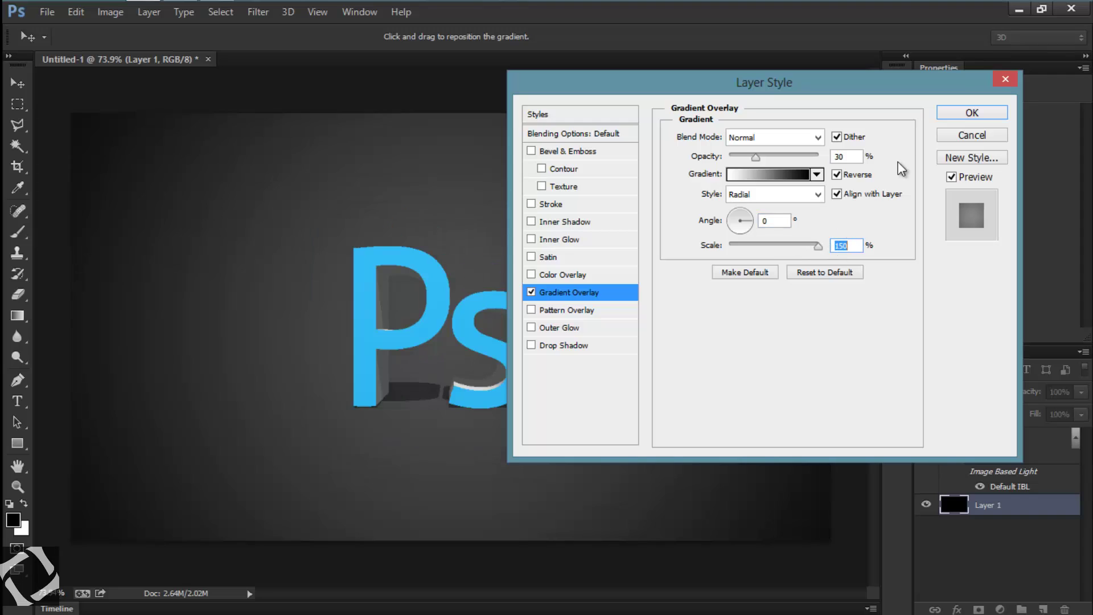
pyautogui.click(971, 114)
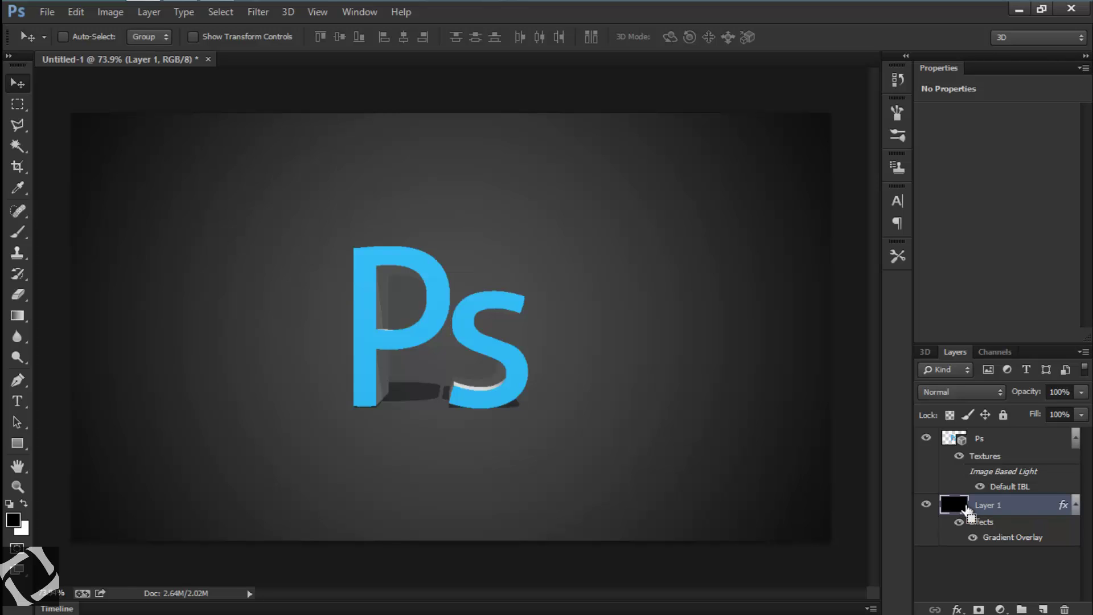
# Step: Invert the black fill of background Layer 1 to white
pyautogui.hotkey('ctrl', 'i')
pyautogui.scroll(-2, 359, 284)
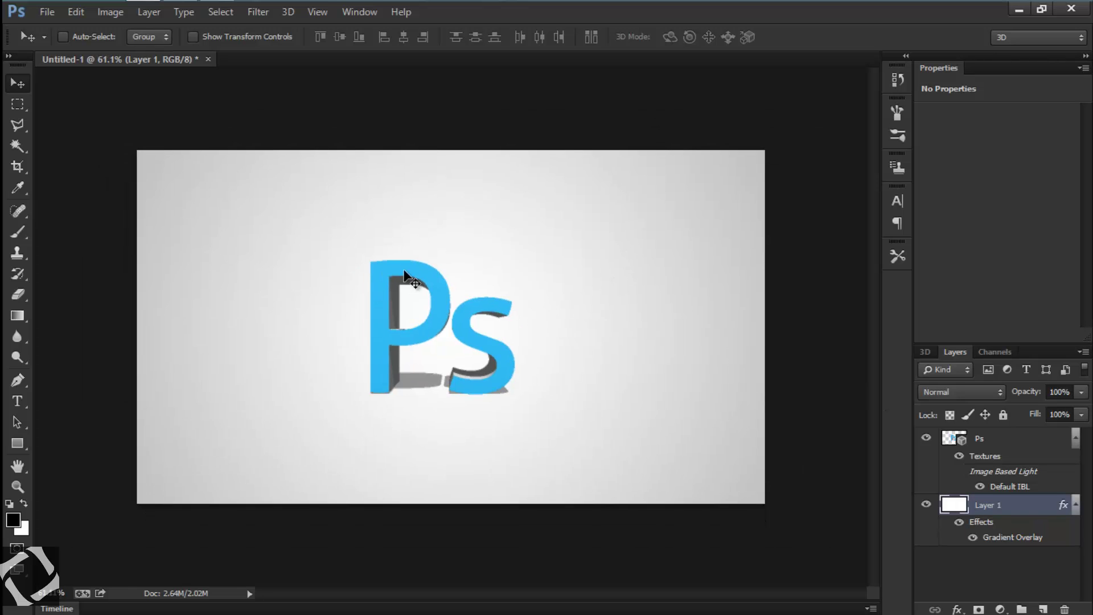
pyautogui.scroll(3, 360, 285)
pyautogui.scroll(-2, 445, 373)
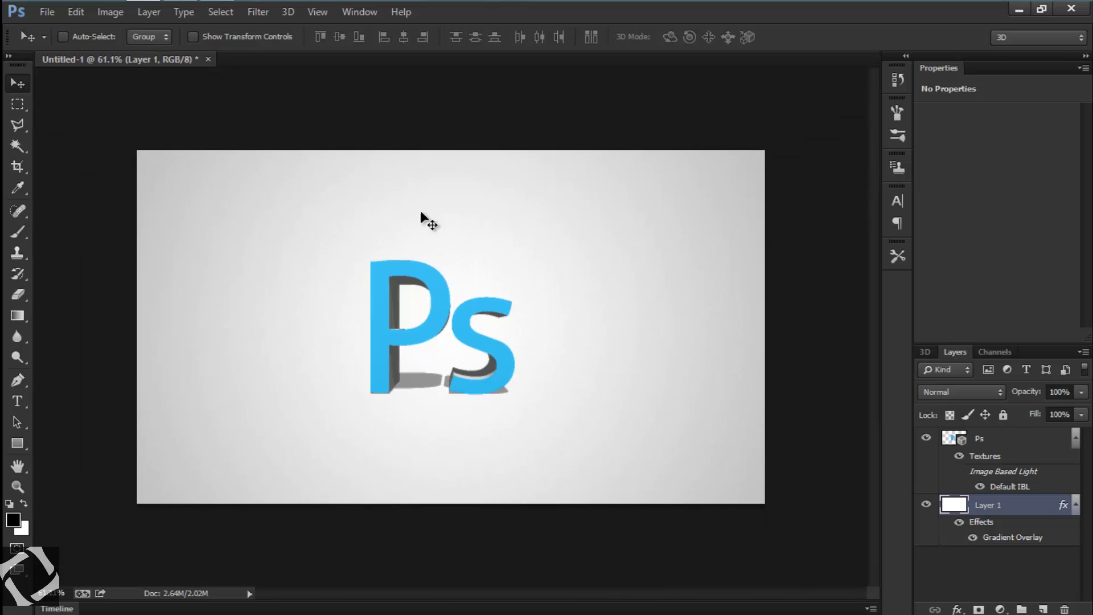
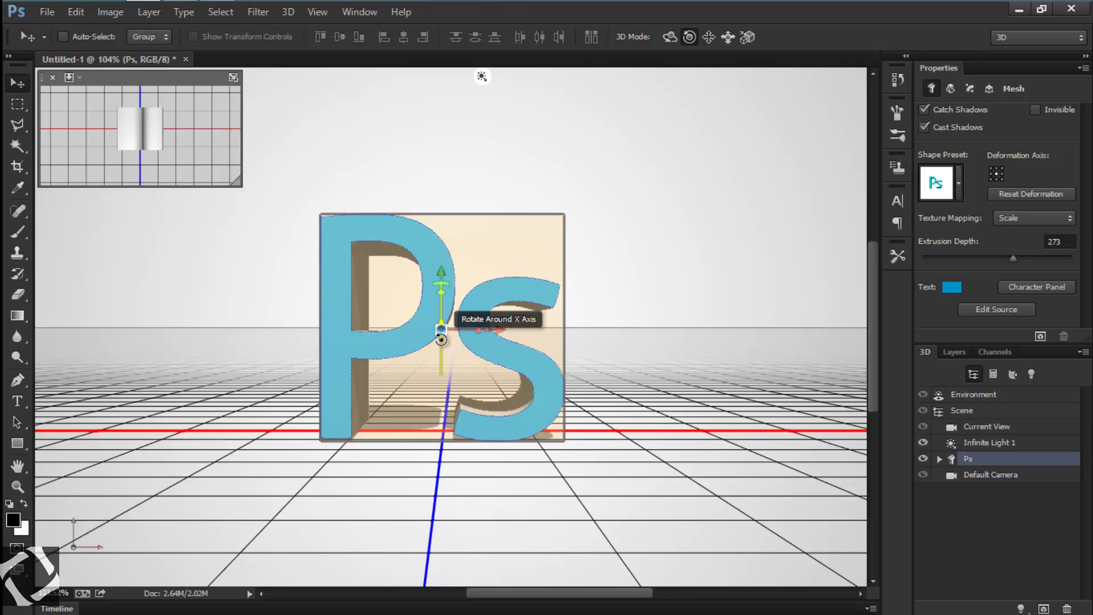
# Step: Rotate the Ps mesh about 90° around the X axis and set its extrusion depth to 100
pyautogui.moveTo(441, 339); pyautogui.dragTo(466, 39)
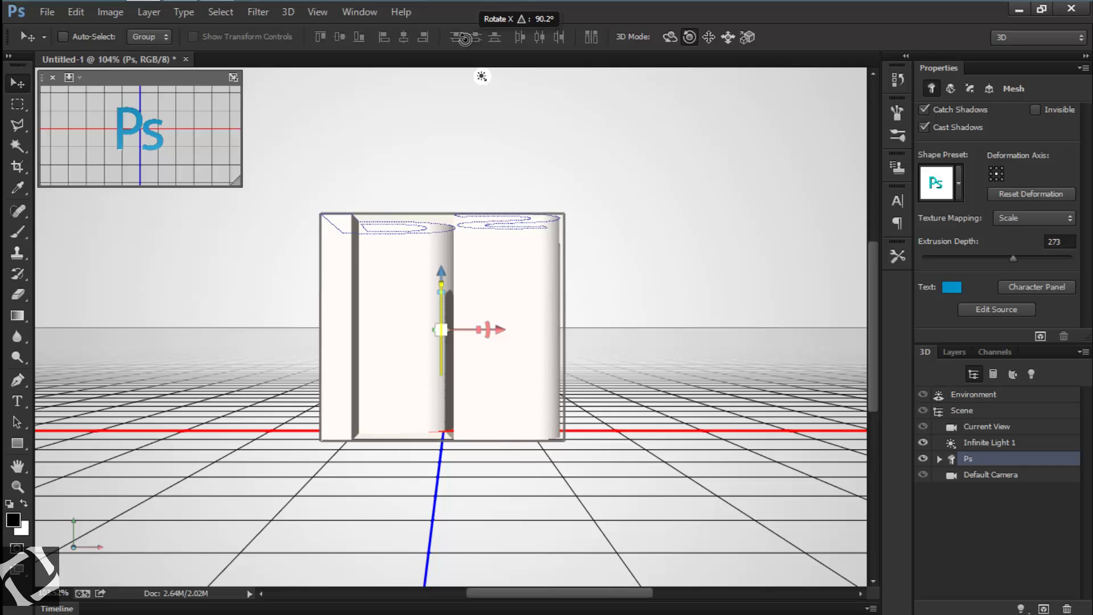
pyautogui.moveTo(481, 123); pyautogui.dragTo(481, 124)
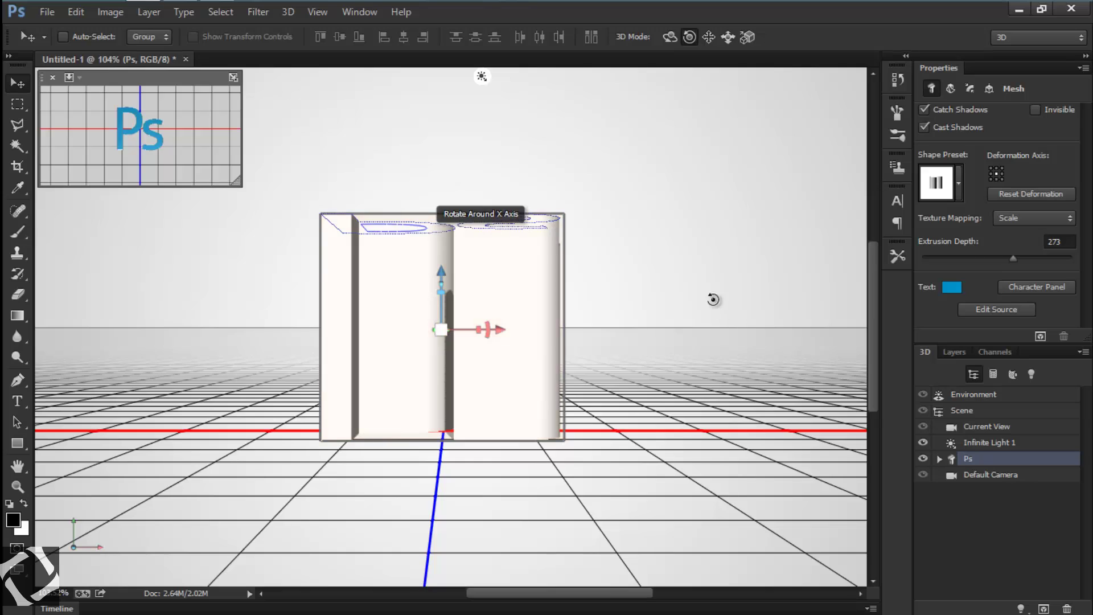
pyautogui.click(1071, 243)
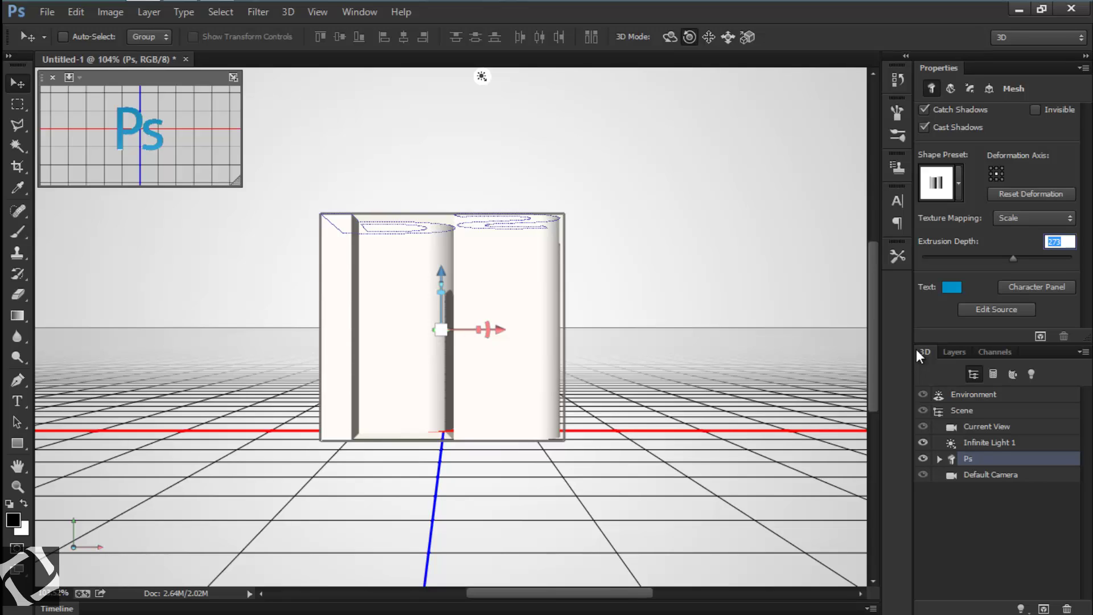
pyautogui.write('100')
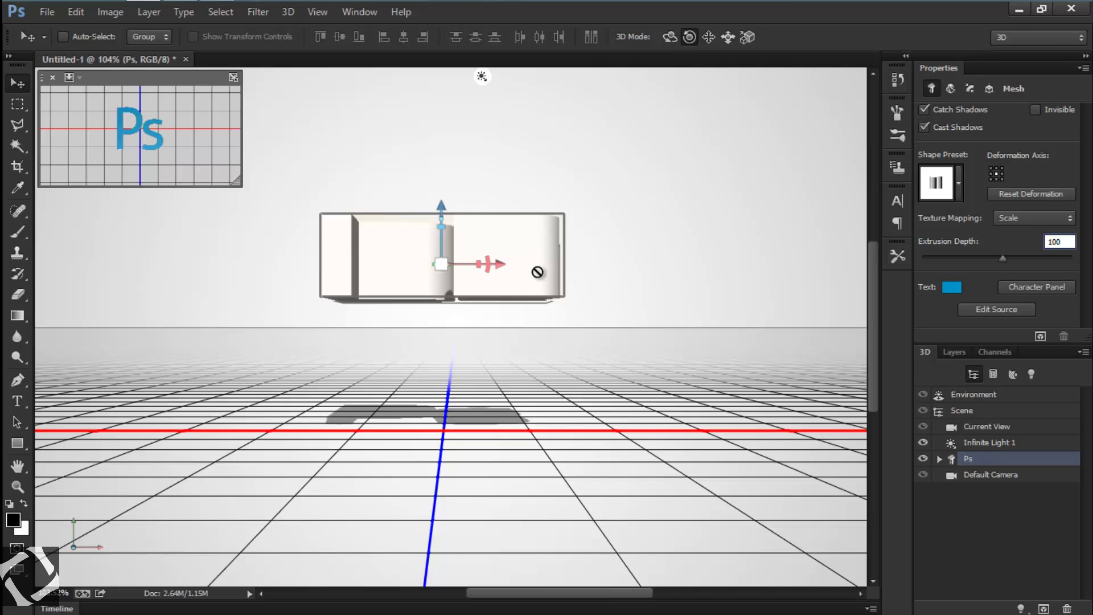
# Step: Try to move the rotated Ps object to the ground plane, then reapply the extrusion depth of 100
pyautogui.click(1083, 353)
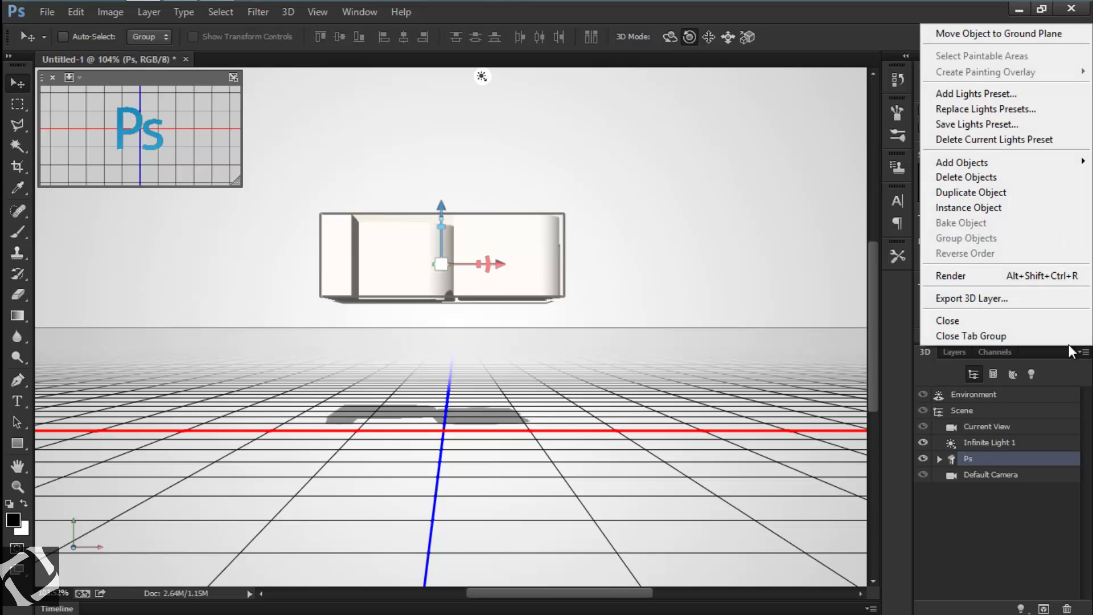
pyautogui.click(991, 33)
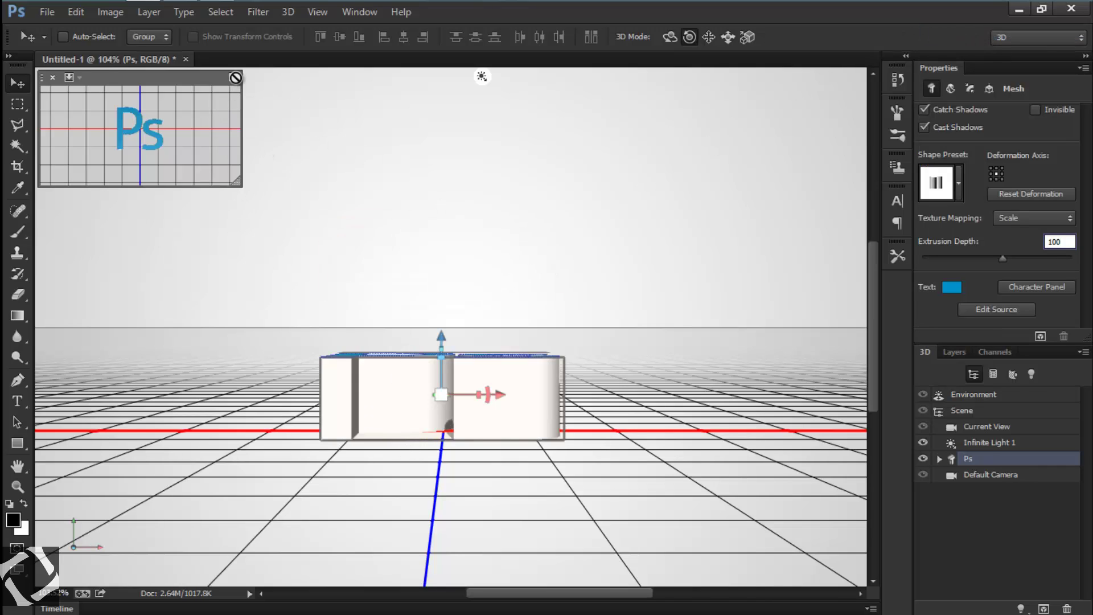
pyautogui.press('Return')
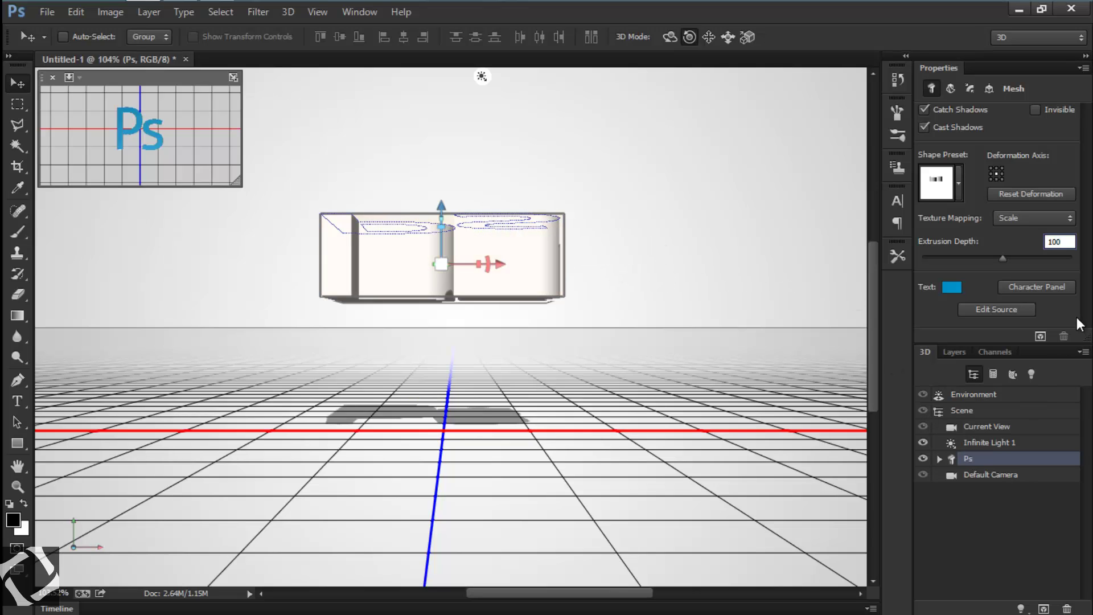
# Step: Move the Ps object to the ground plane and swap the secondary top view into the main canvas
pyautogui.click(1083, 352)
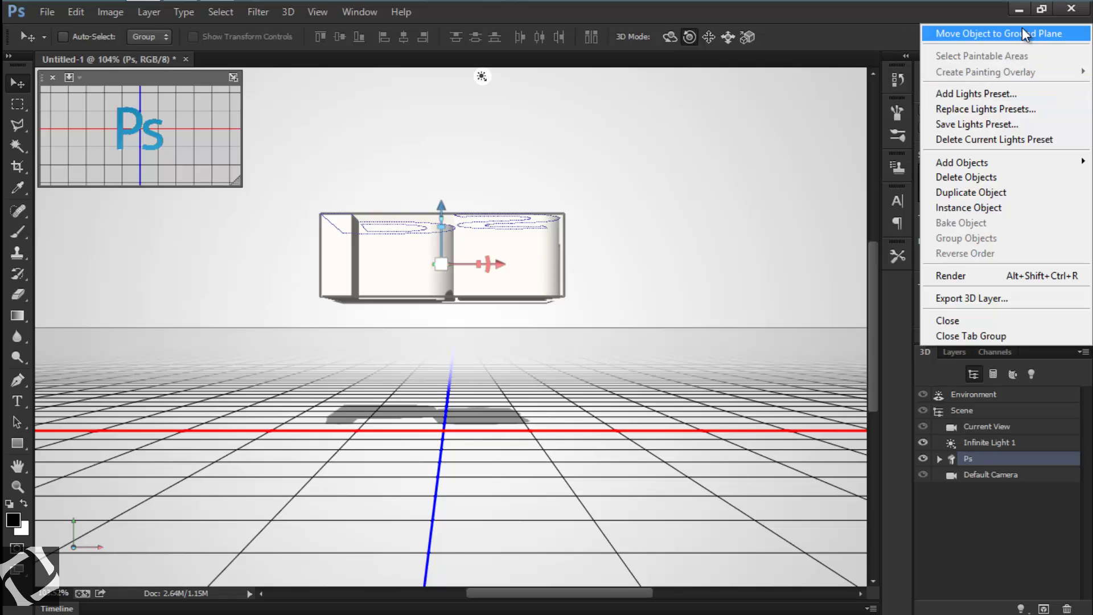
pyautogui.click(1022, 33)
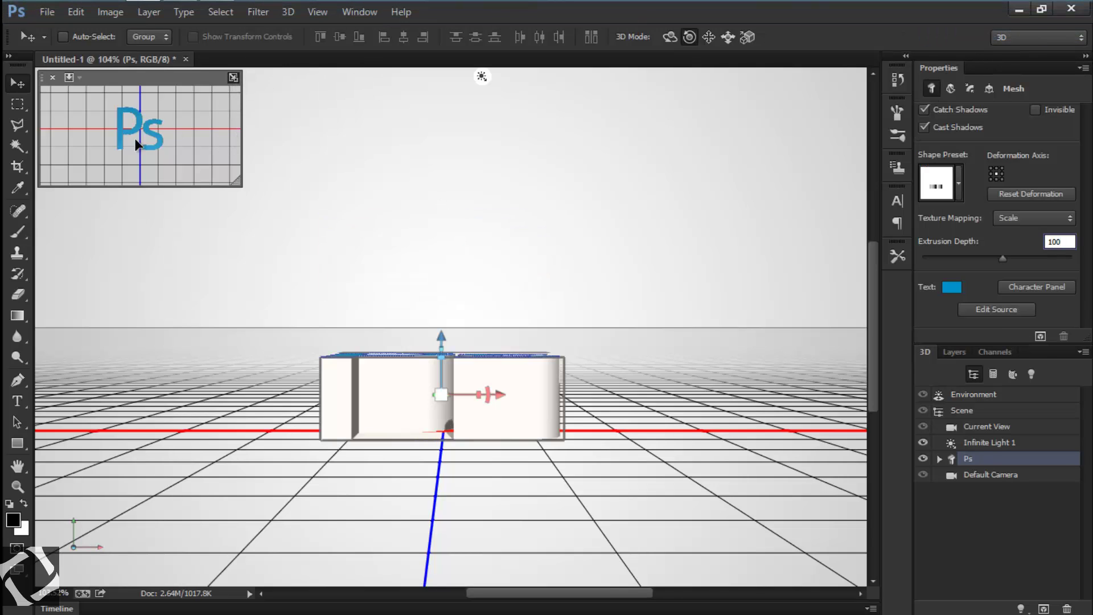
pyautogui.moveTo(146, 137); pyautogui.dragTo(129, 150)
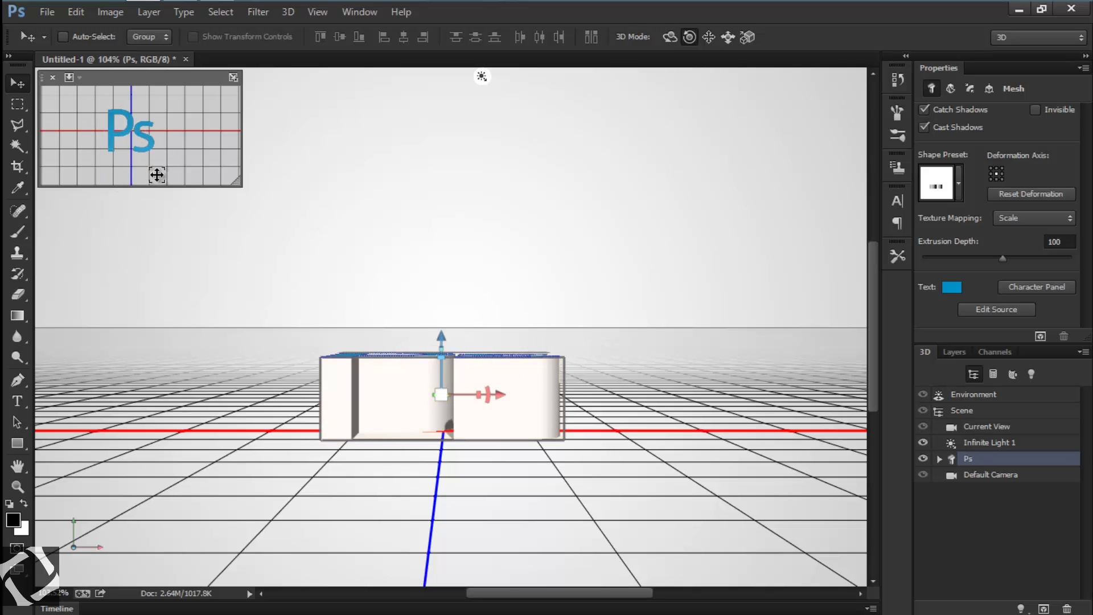
pyautogui.click(69, 77)
pyautogui.click(103, 146)
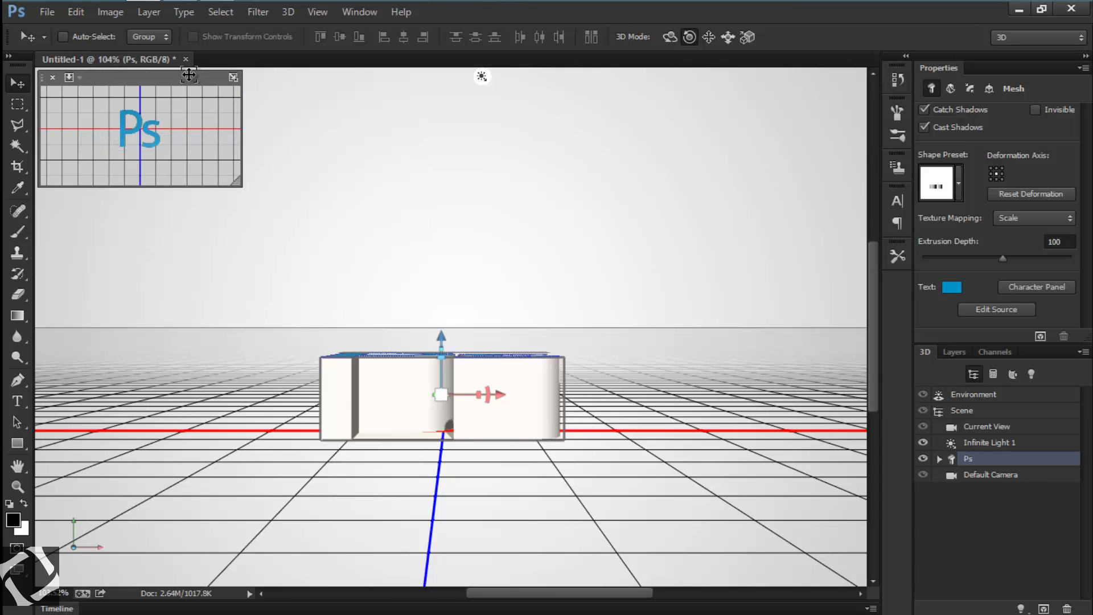
pyautogui.click(234, 78)
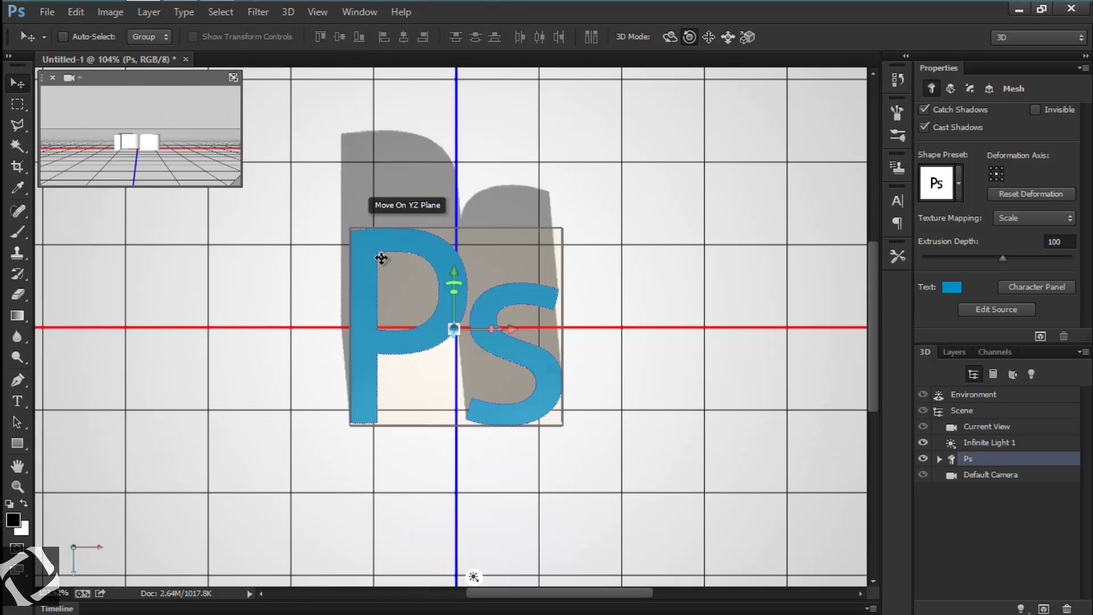
pyautogui.scroll(-1, 516, 301)
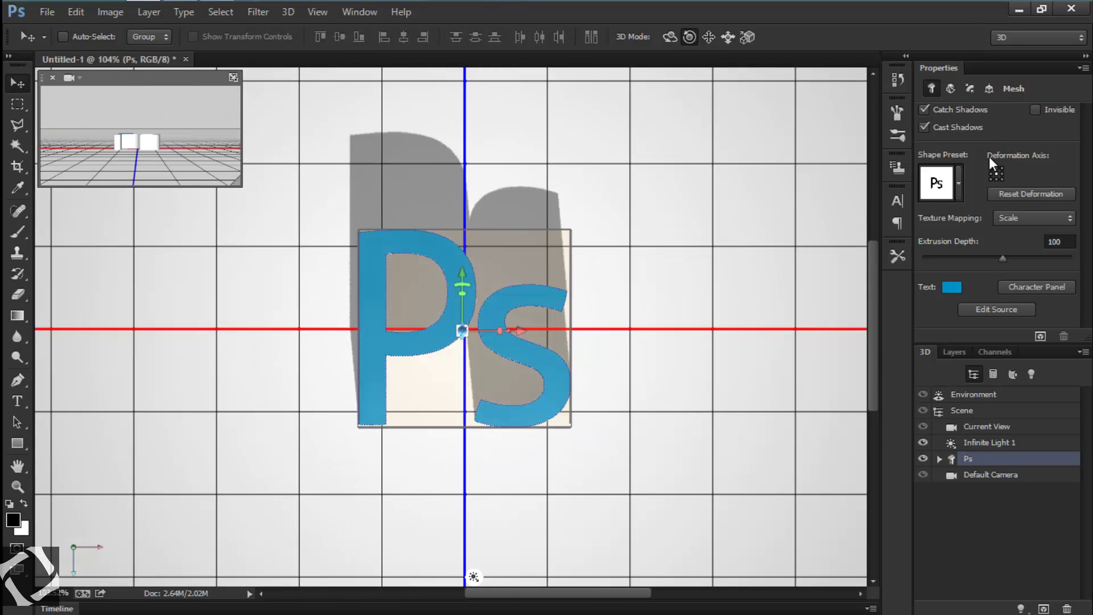
# Step: Change the current view's camera from orthographic to perspective projection
pyautogui.click(984, 428)
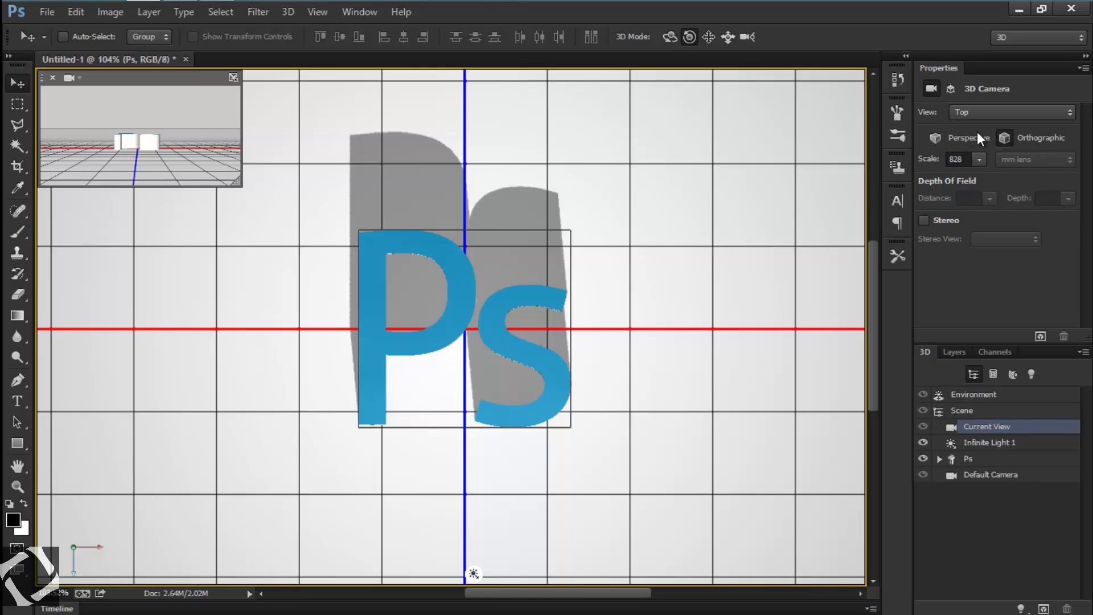
pyautogui.click(935, 138)
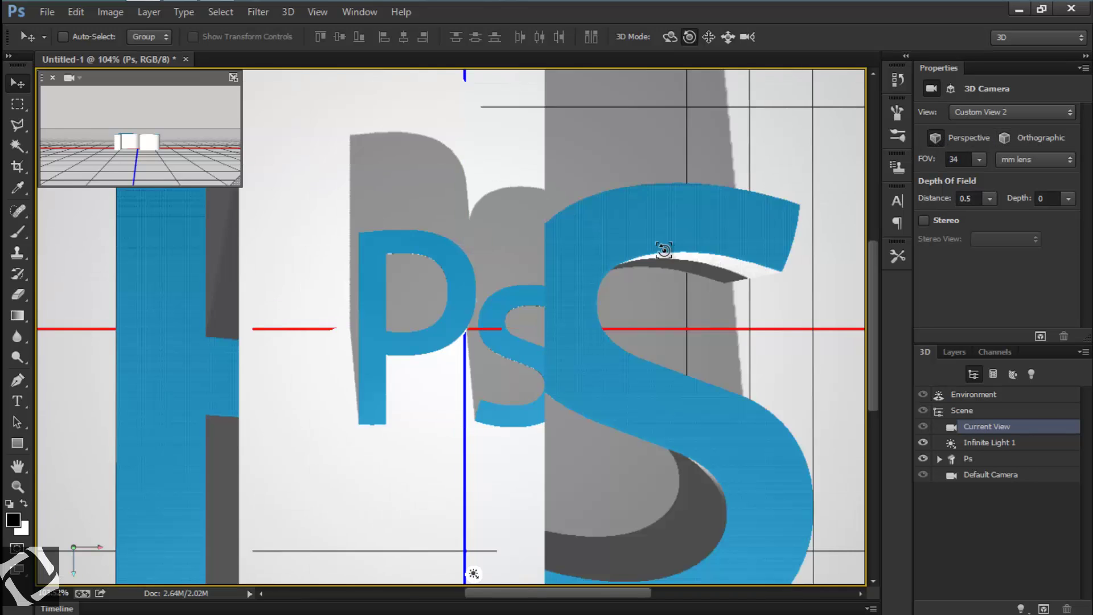
pyautogui.scroll(-1, 628, 283)
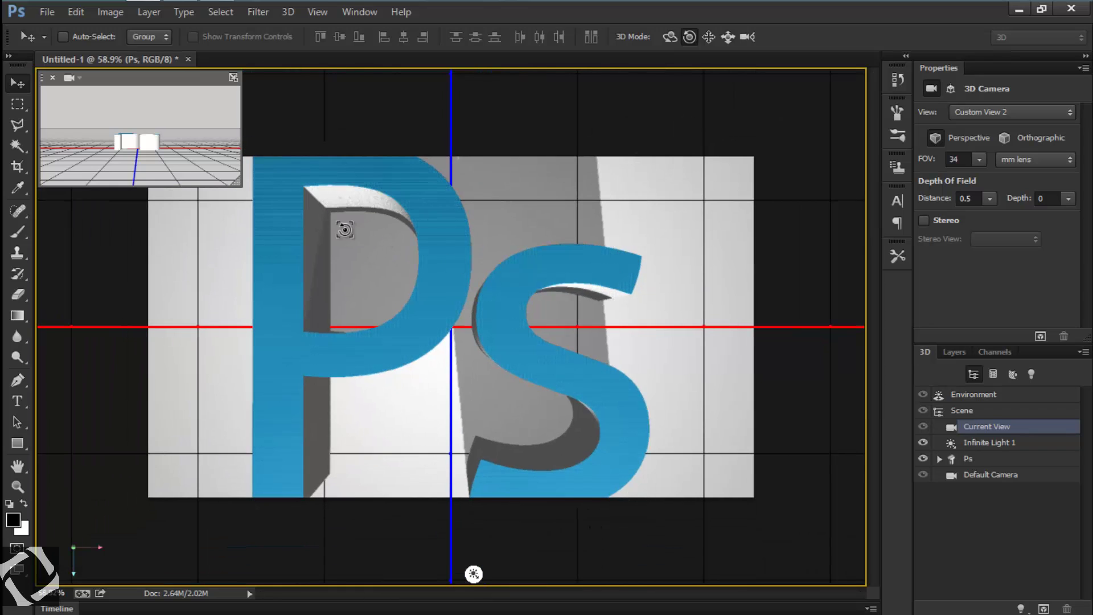
pyautogui.scroll(-1, 497, 431)
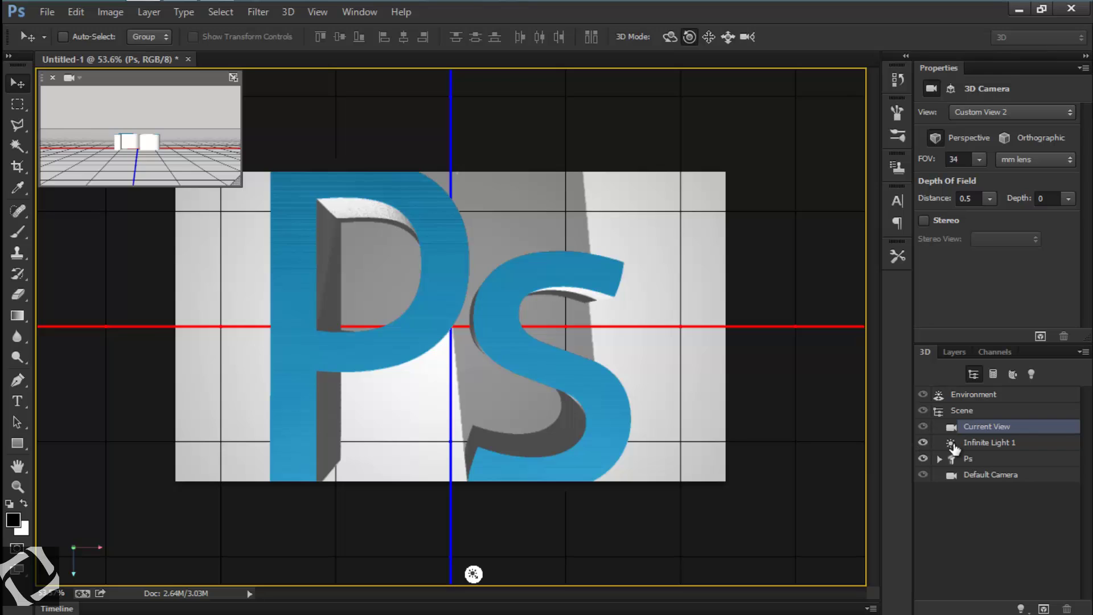
# Step: Scale the Ps mesh down uniformly until the whole text fits inside the canvas
pyautogui.click(968, 459)
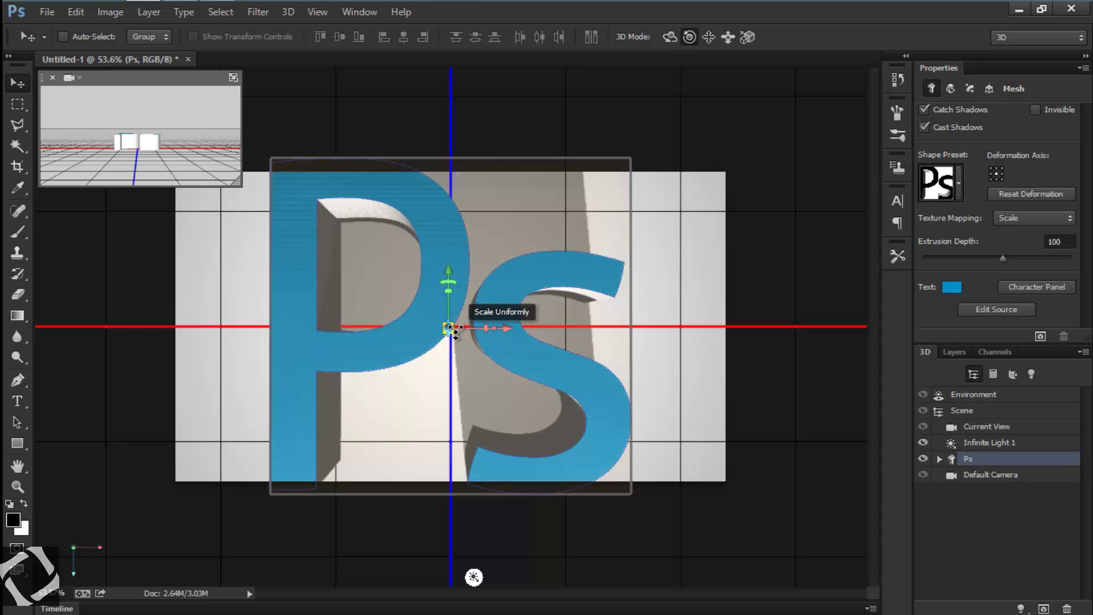
pyautogui.moveTo(454, 329); pyautogui.dragTo(587, 399)
pyautogui.scroll(2, 512, 296)
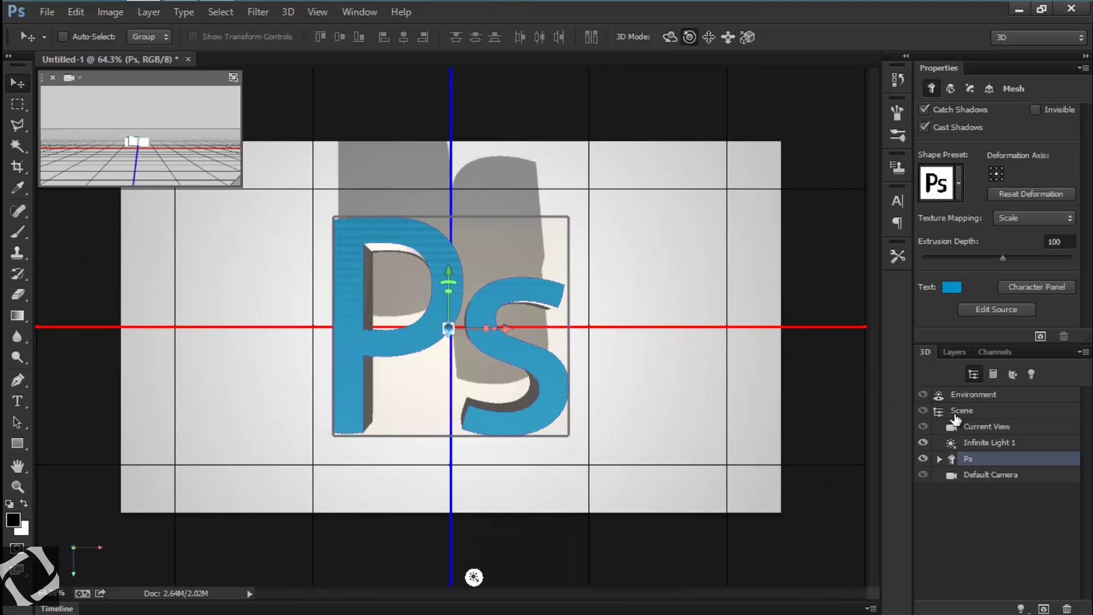
# Step: Orbit the current view to a tilted, diagonal angle from above and pan it so all of the Ps text lies within the canvas
pyautogui.click(968, 427)
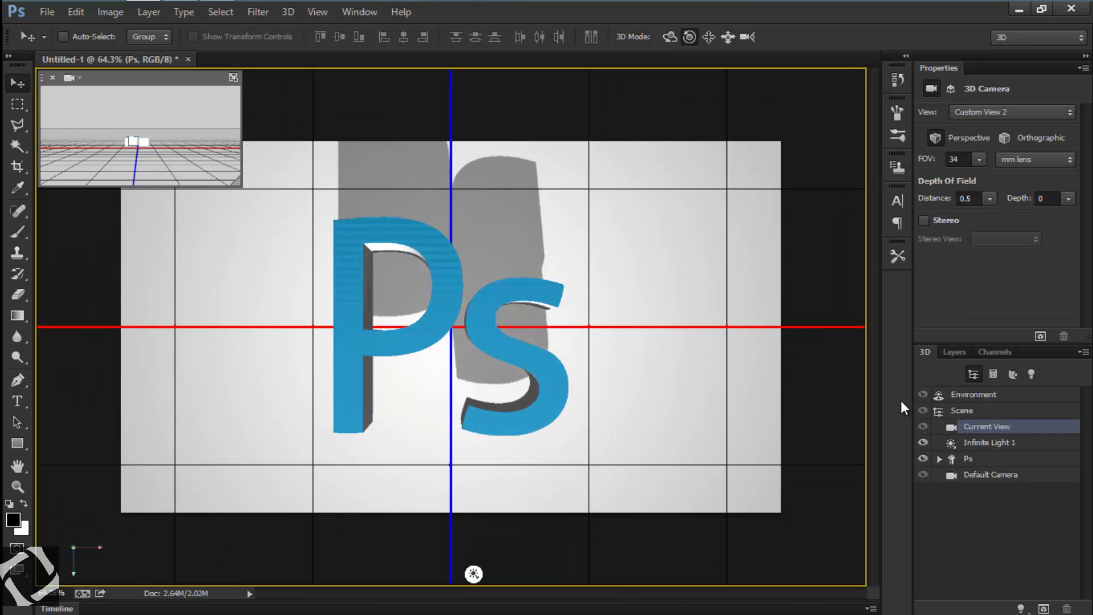
pyautogui.moveTo(654, 386)
pyautogui.mouseDown()
pyautogui.moveTo(638, 369)
pyautogui.moveTo(657, 378)
pyautogui.mouseUp()
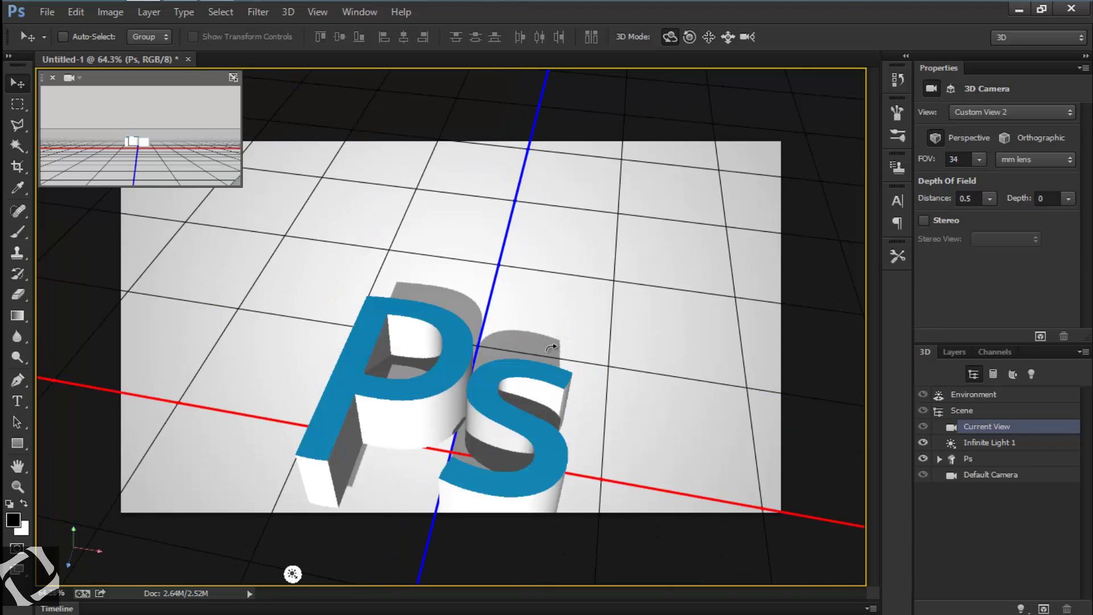
pyautogui.moveTo(551, 347); pyautogui.dragTo(581, 408)
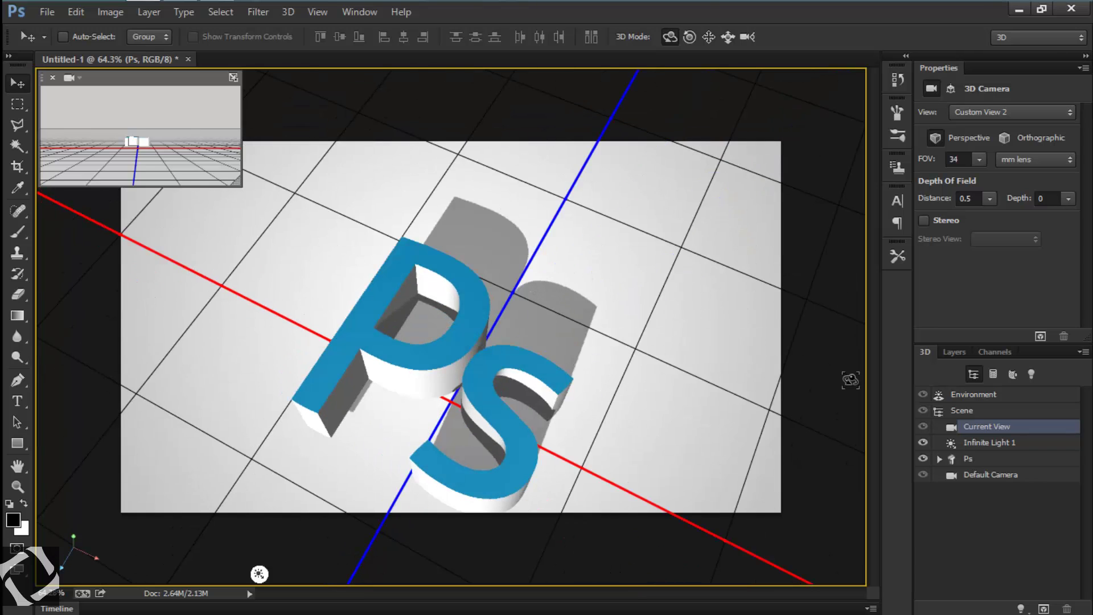
pyautogui.click(710, 37)
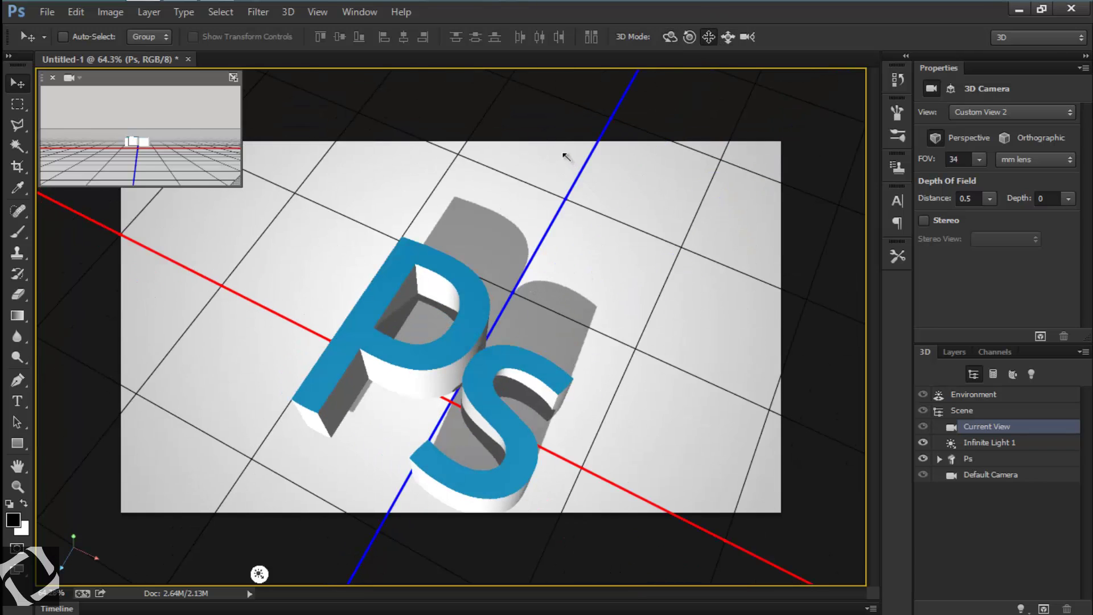
pyautogui.moveTo(567, 156); pyautogui.dragTo(575, 165)
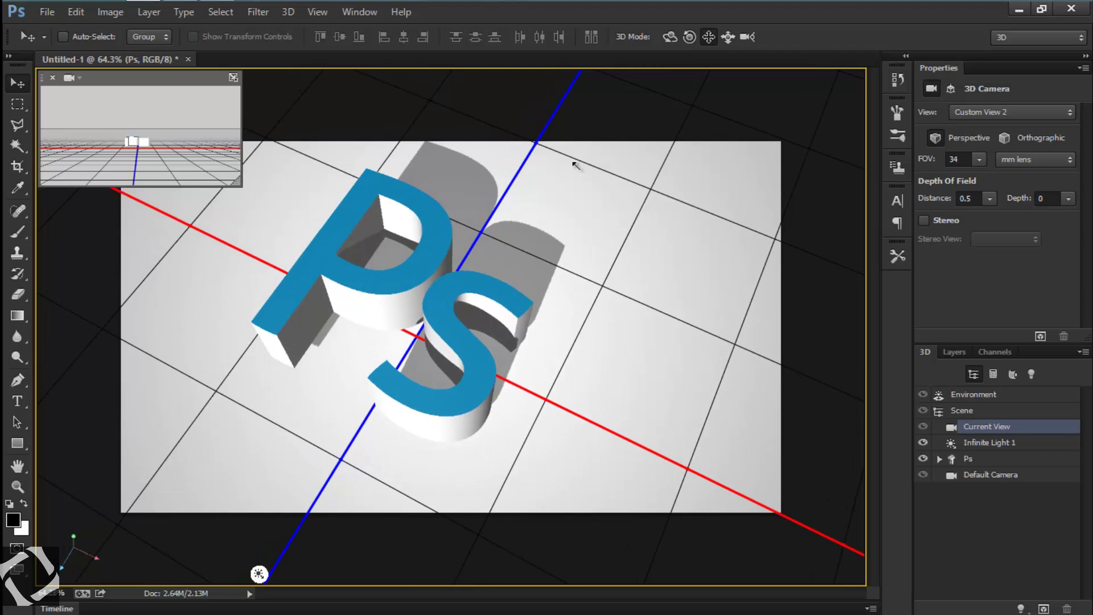
pyautogui.scroll(1, 439, 264)
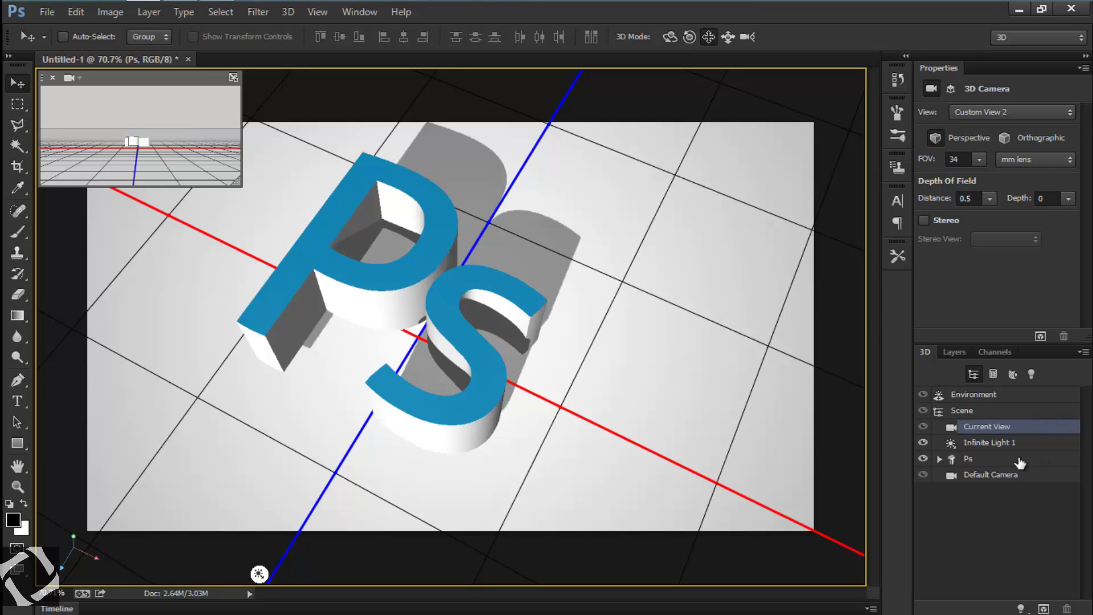
# Step: Delete the infinite light from the 3D scene and add a new spot light in its place
pyautogui.click(987, 444)
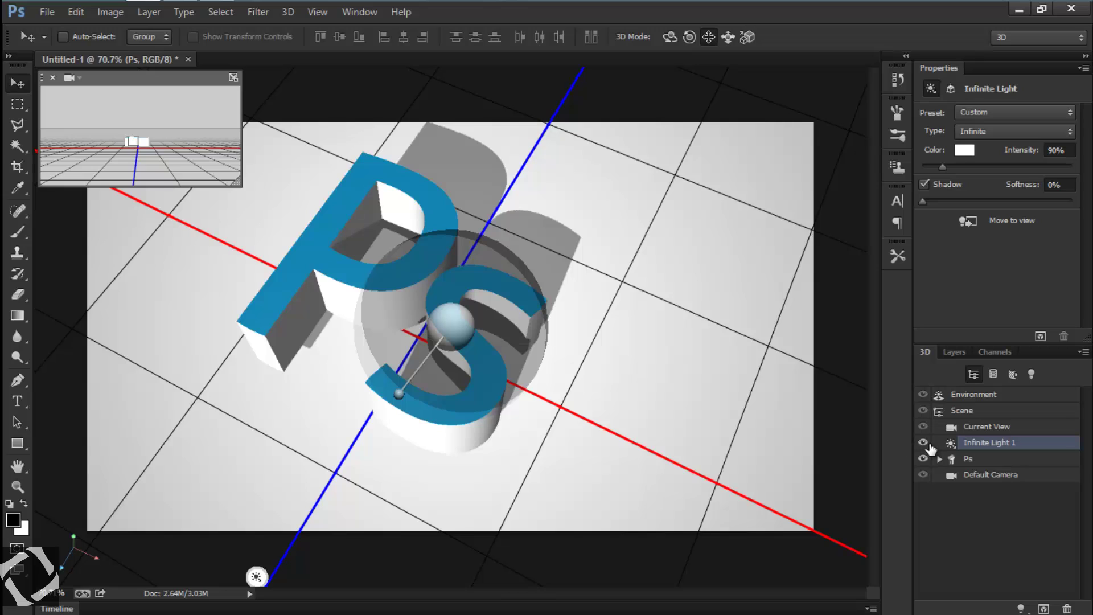
pyautogui.click(1066, 606)
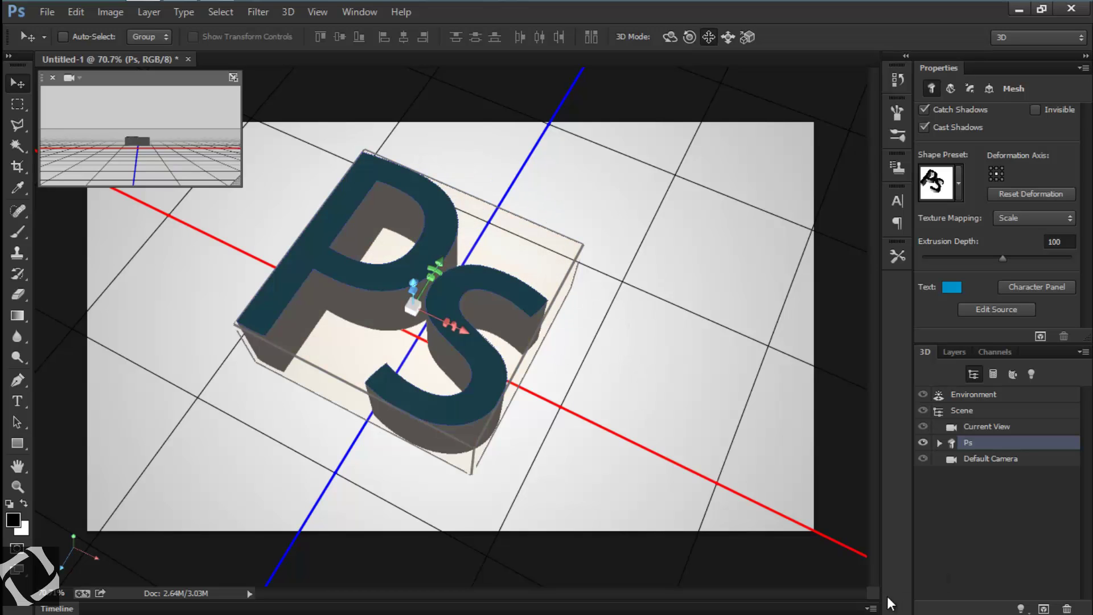
pyautogui.click(1019, 608)
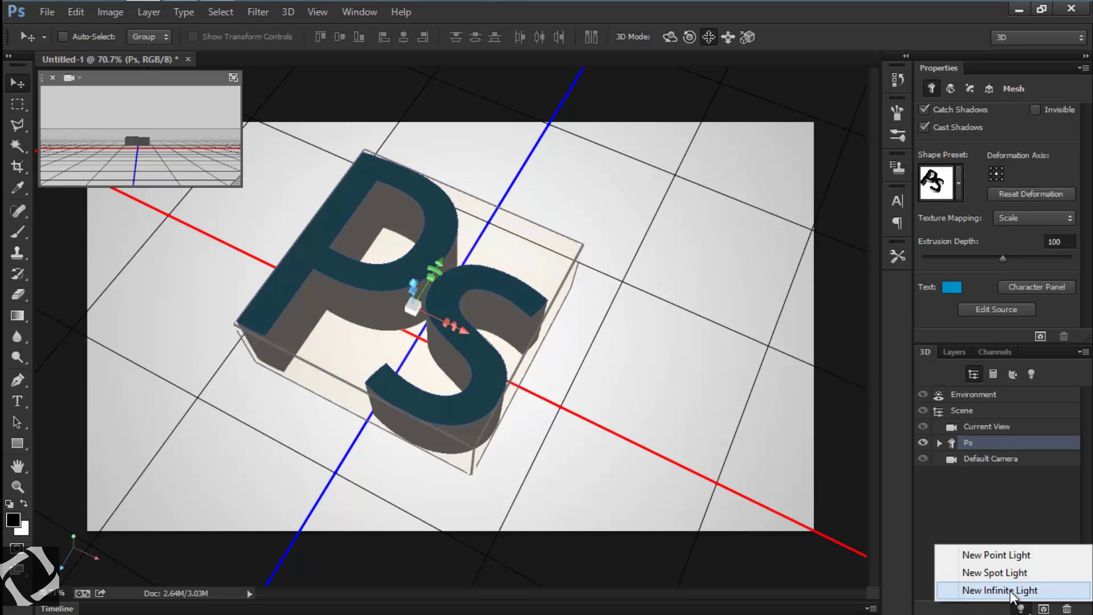
pyautogui.click(997, 571)
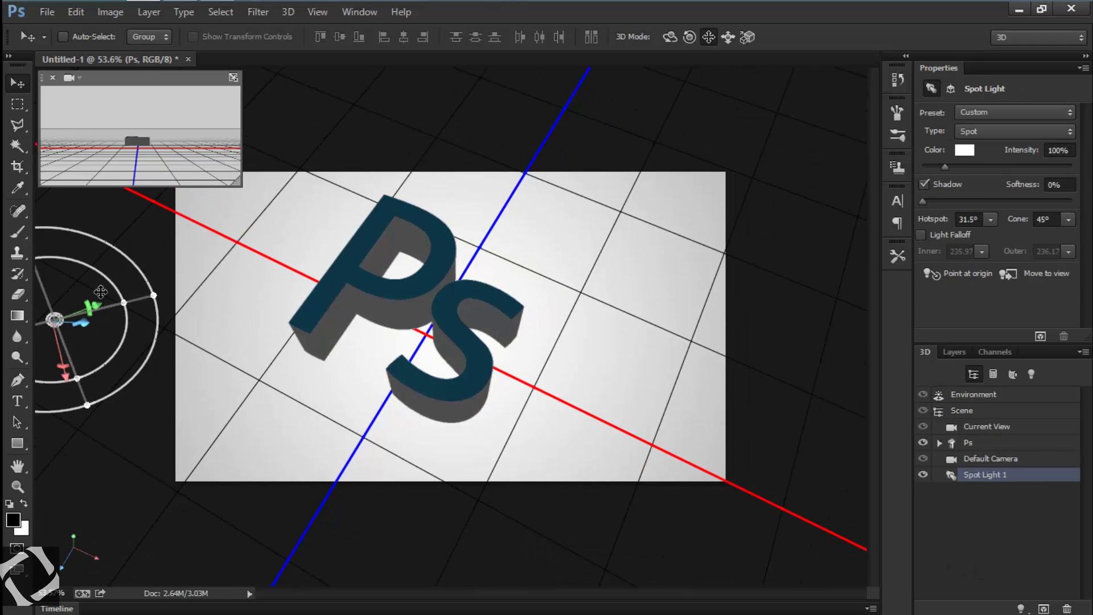
# Step: Move the spot light behind and to the right of the Ps text and widen its cone to 83°
pyautogui.moveTo(91, 307); pyautogui.dragTo(424, 321)
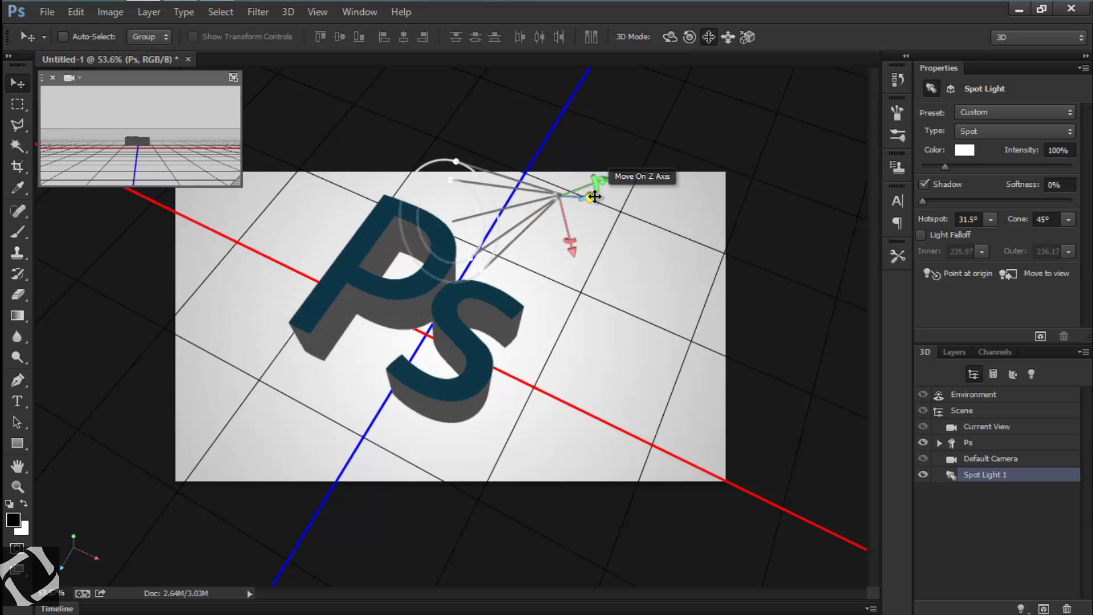
pyautogui.moveTo(594, 196); pyautogui.dragTo(771, 191)
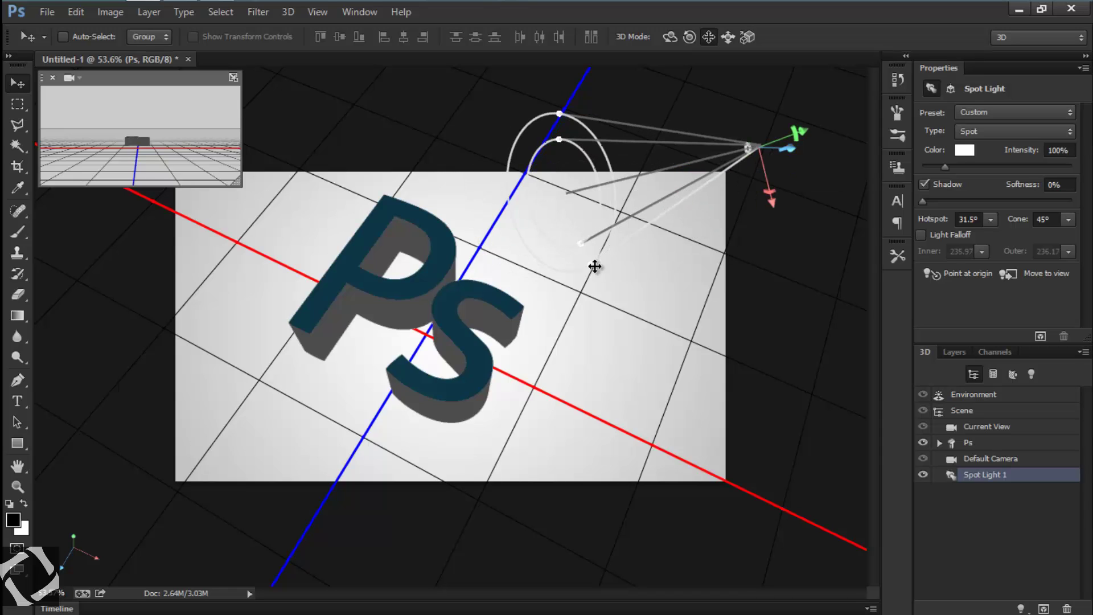
pyautogui.moveTo(592, 264); pyautogui.dragTo(672, 302)
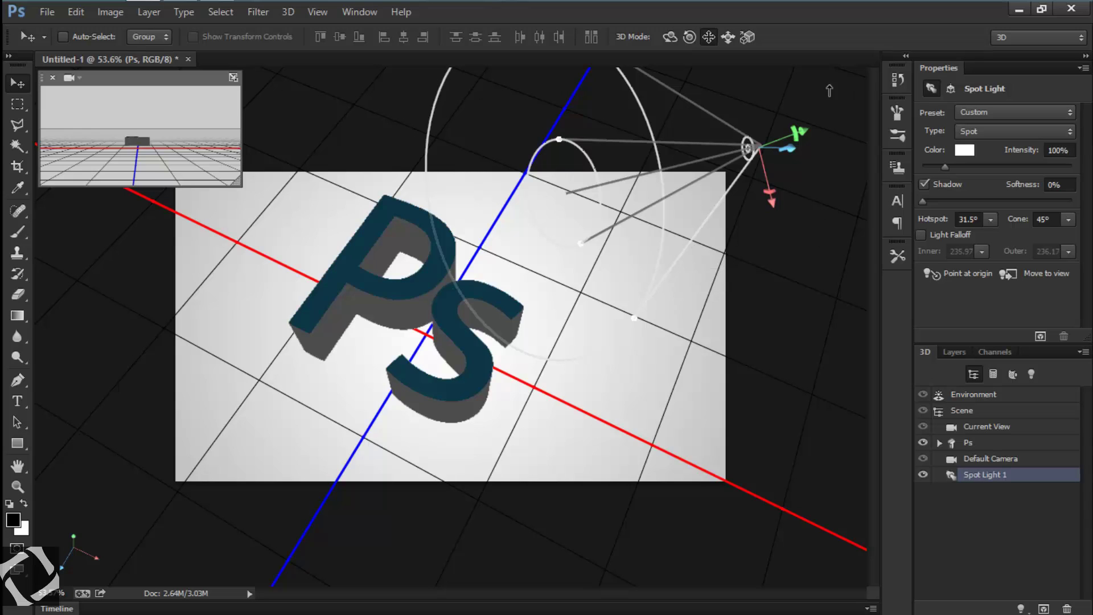
# Step: Rotate the spot light to aim down at the Ps text and move it farther away, casting the shadow toward the canvas's lower-left corner
pyautogui.click(689, 36)
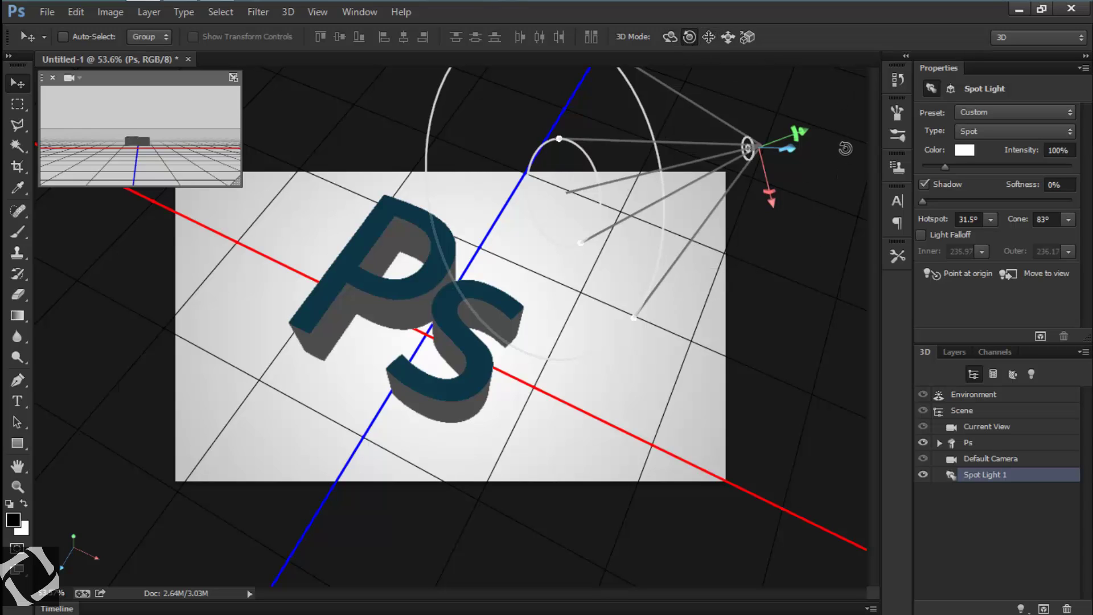
pyautogui.moveTo(845, 149); pyautogui.dragTo(886, 312)
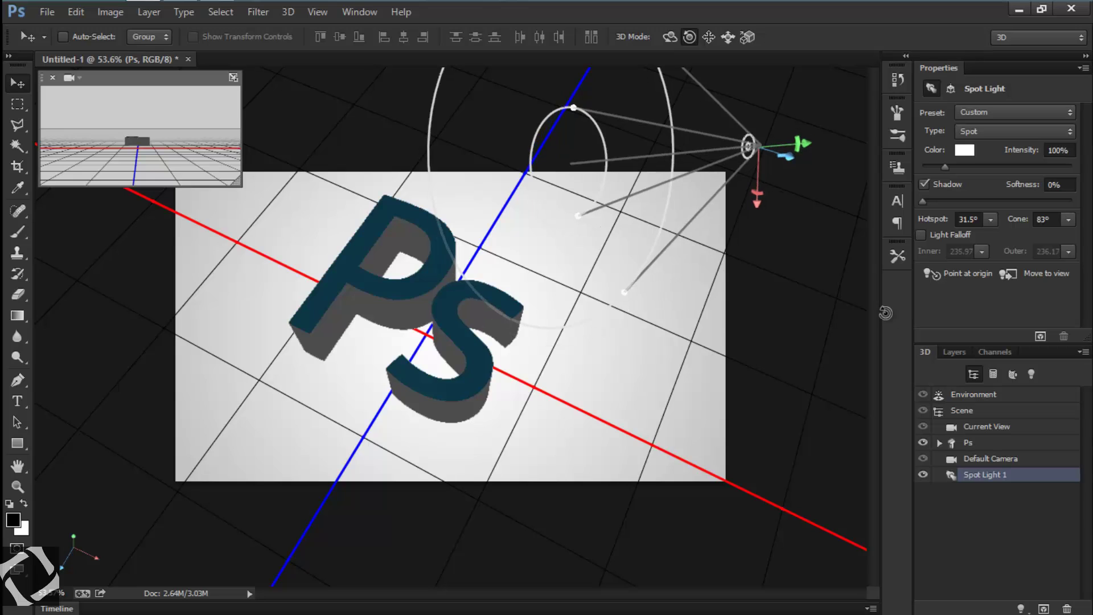
pyautogui.click(670, 37)
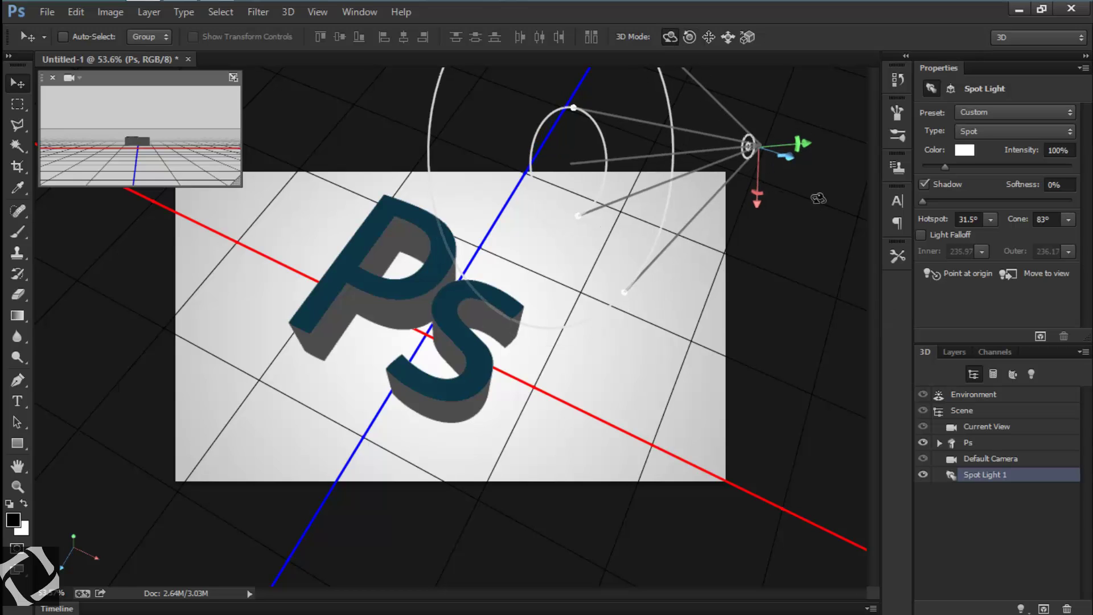
pyautogui.moveTo(825, 134); pyautogui.dragTo(771, 87)
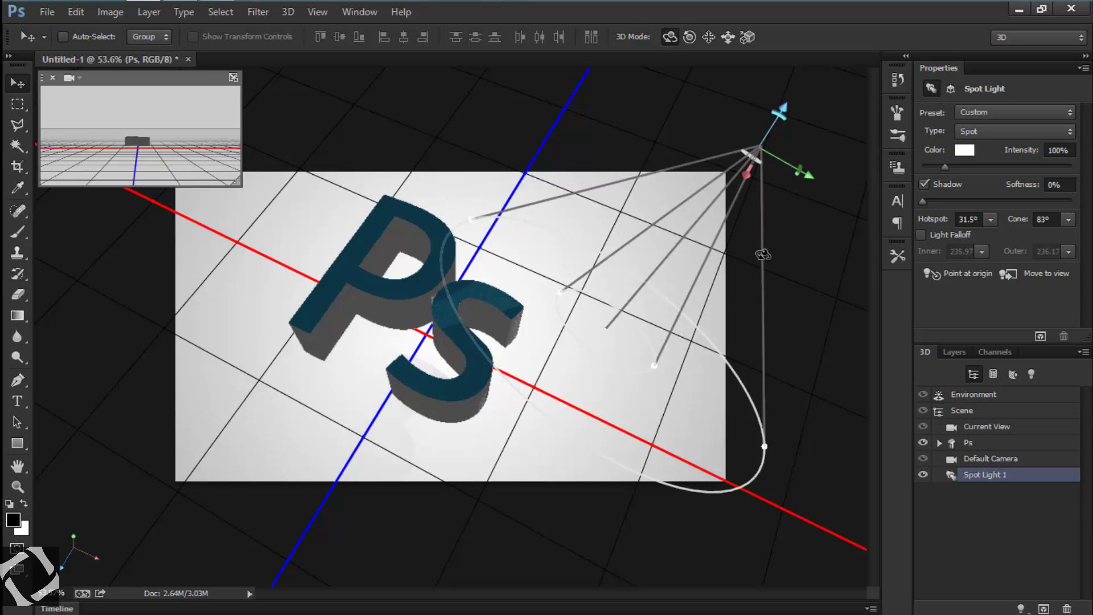
pyautogui.moveTo(763, 254); pyautogui.dragTo(767, 250)
pyautogui.moveTo(791, 106); pyautogui.dragTo(830, 56)
pyautogui.moveTo(874, 55); pyautogui.dragTo(907, 46)
pyautogui.hotkey('ctrl', '=')
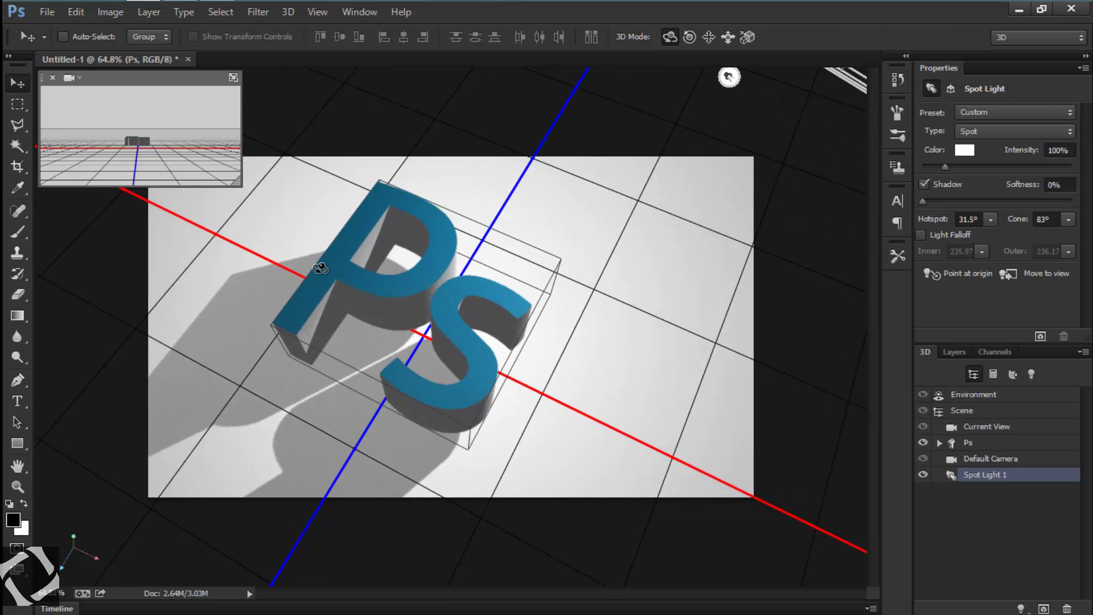
pyautogui.hotkey('ctrl', '=')
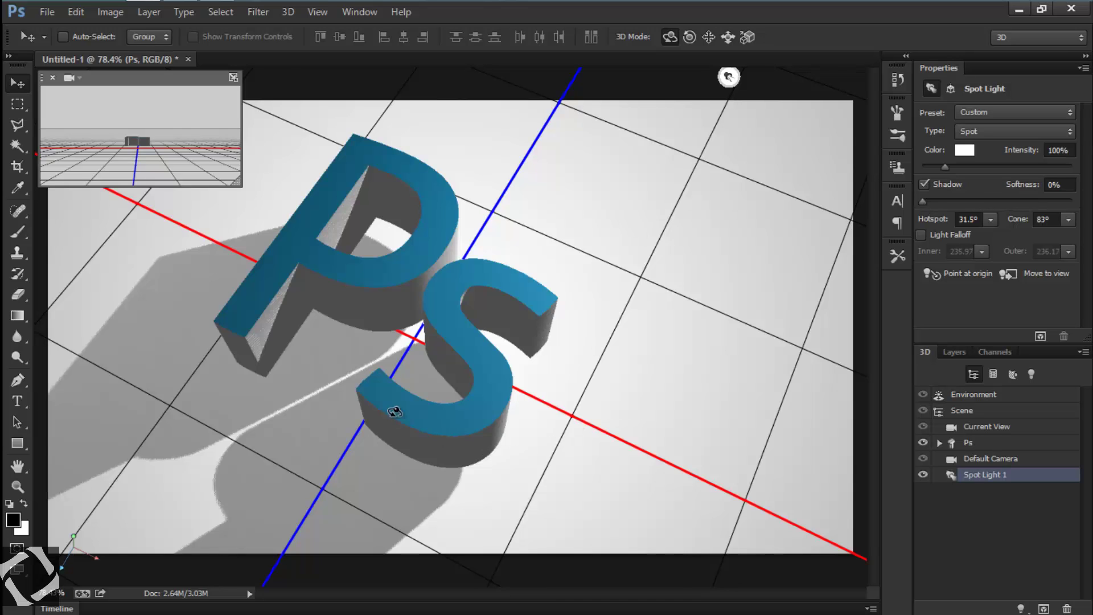
pyautogui.scroll(-1, 377, 410)
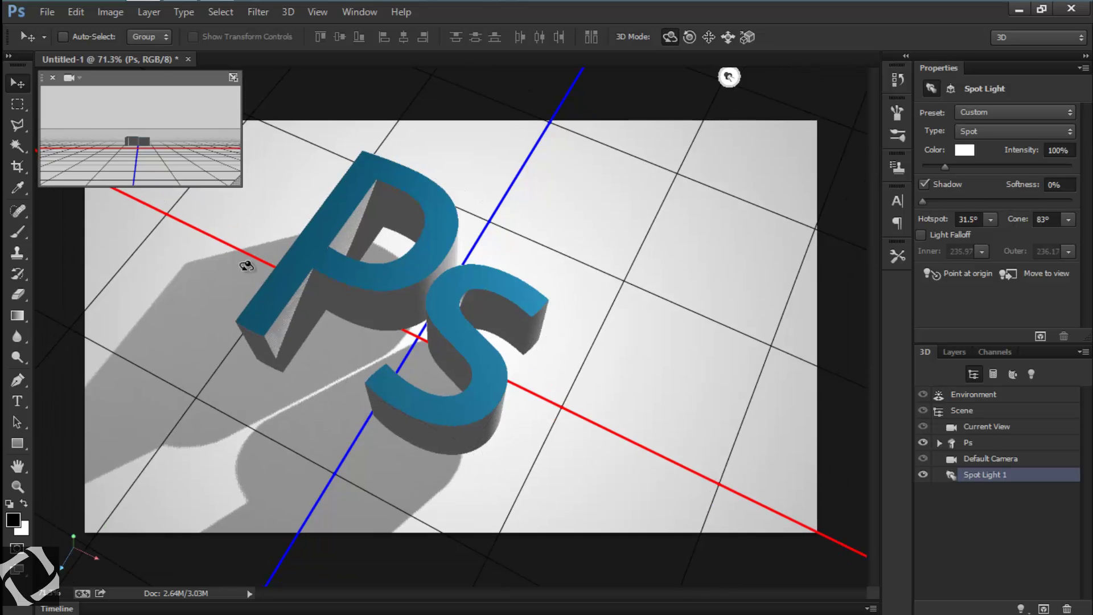
# Step: Switch the workspace to Essentials and display the list of available actions
pyautogui.click(955, 352)
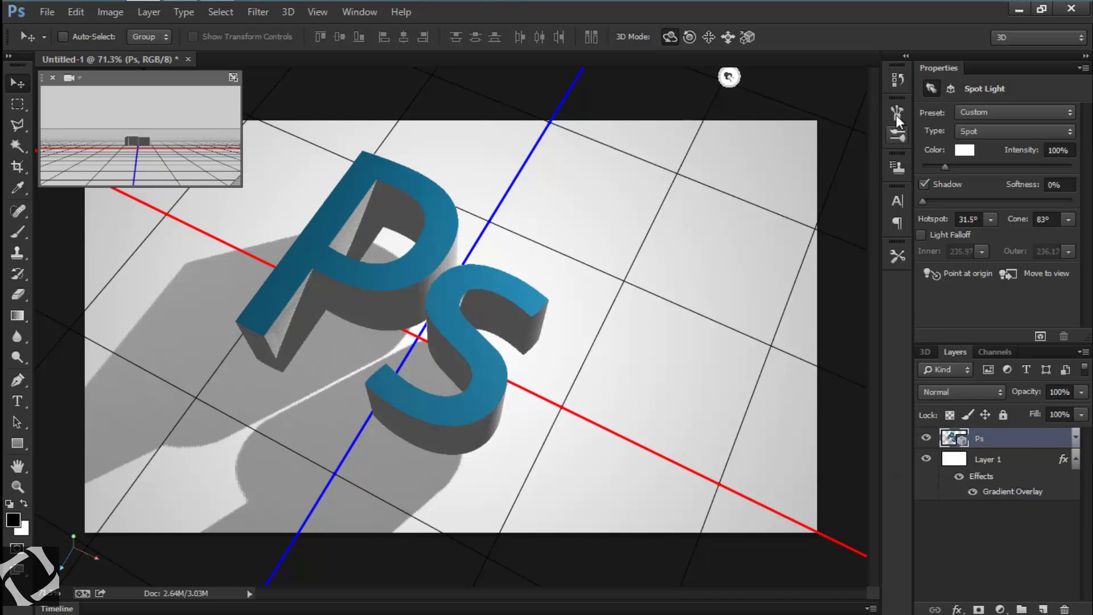
pyautogui.click(1009, 43)
pyautogui.click(1011, 59)
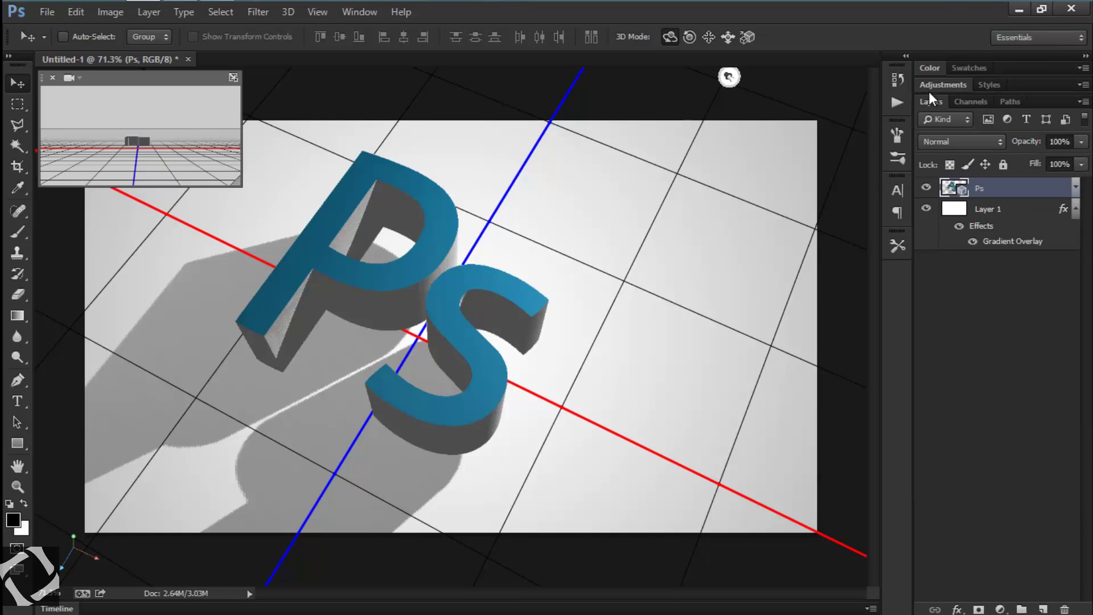
pyautogui.click(895, 104)
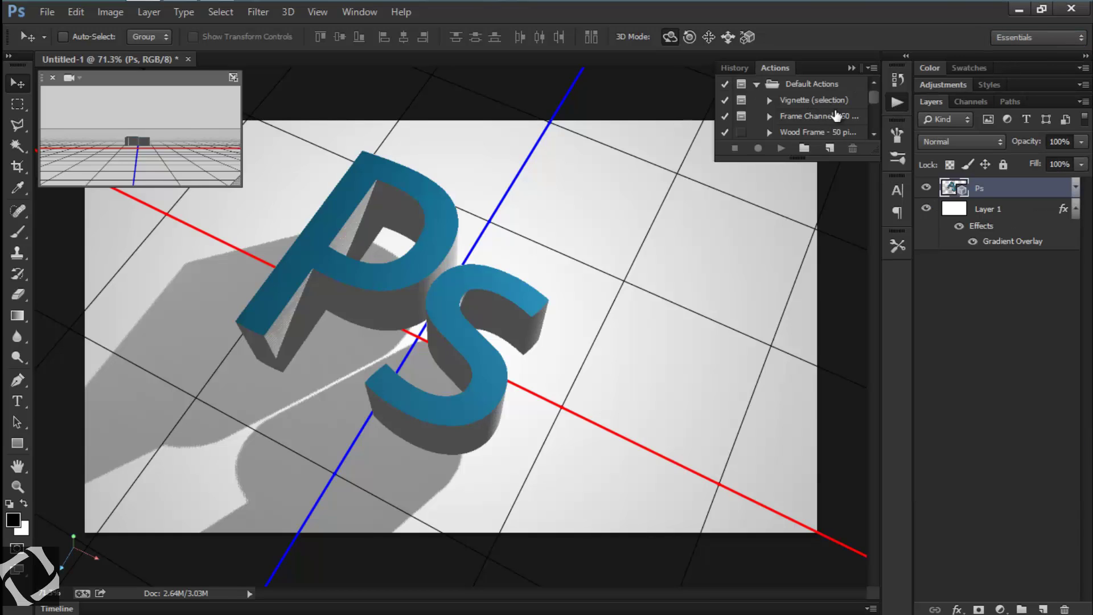
# Step: Load the Vignettes action set and run its Vignette action over the 3D Ps scene
pyautogui.click(768, 101)
pyautogui.click(799, 102)
pyautogui.click(769, 102)
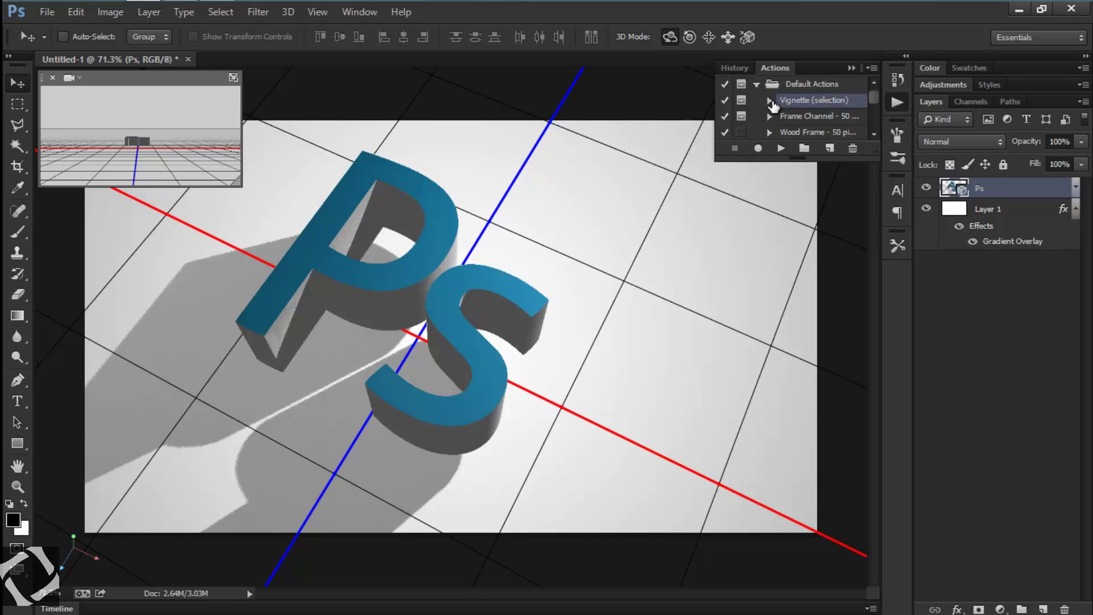
pyautogui.moveTo(870, 100); pyautogui.dragTo(860, 143)
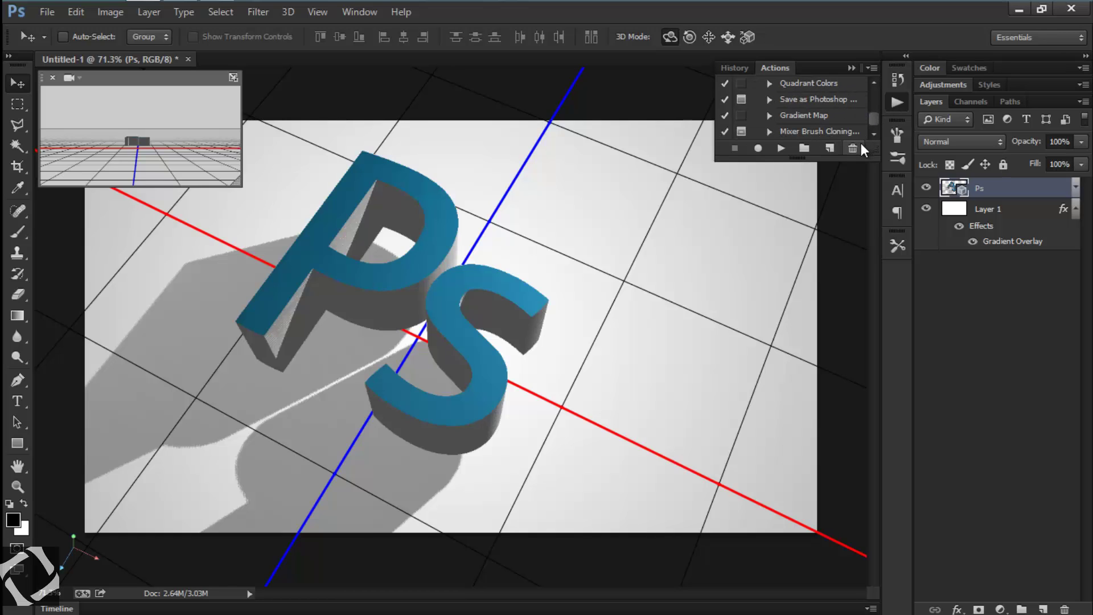
pyautogui.click(871, 68)
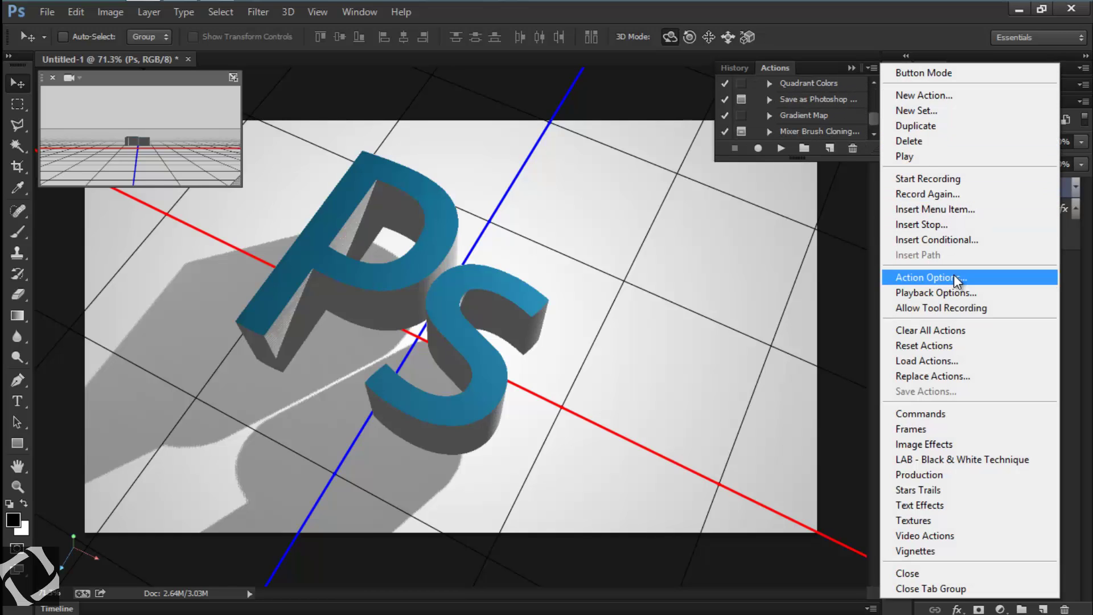
pyautogui.click(934, 551)
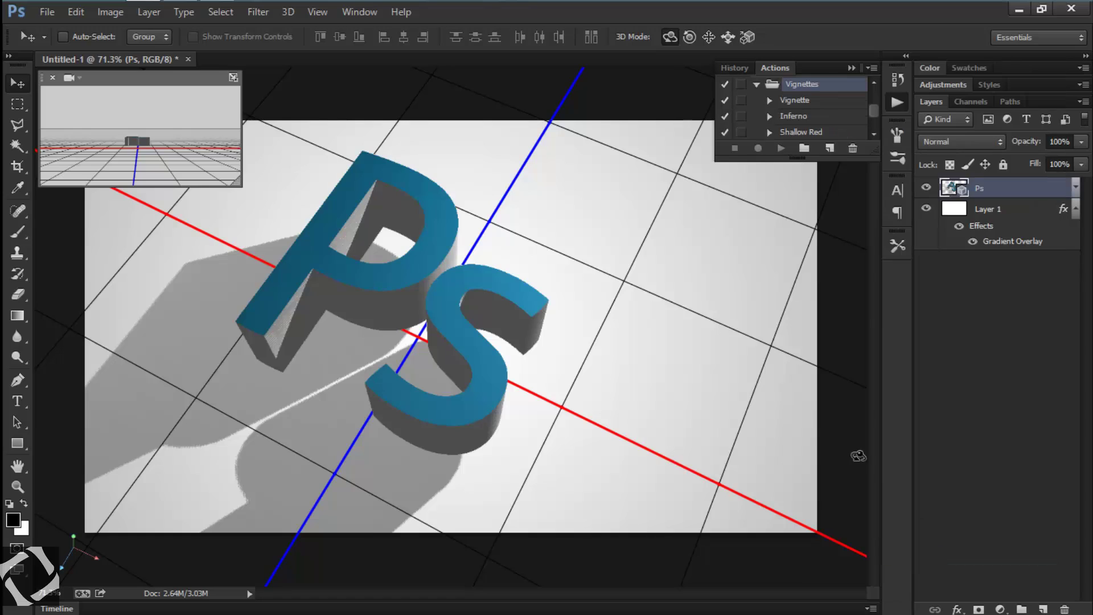
pyautogui.click(800, 102)
pyautogui.click(780, 148)
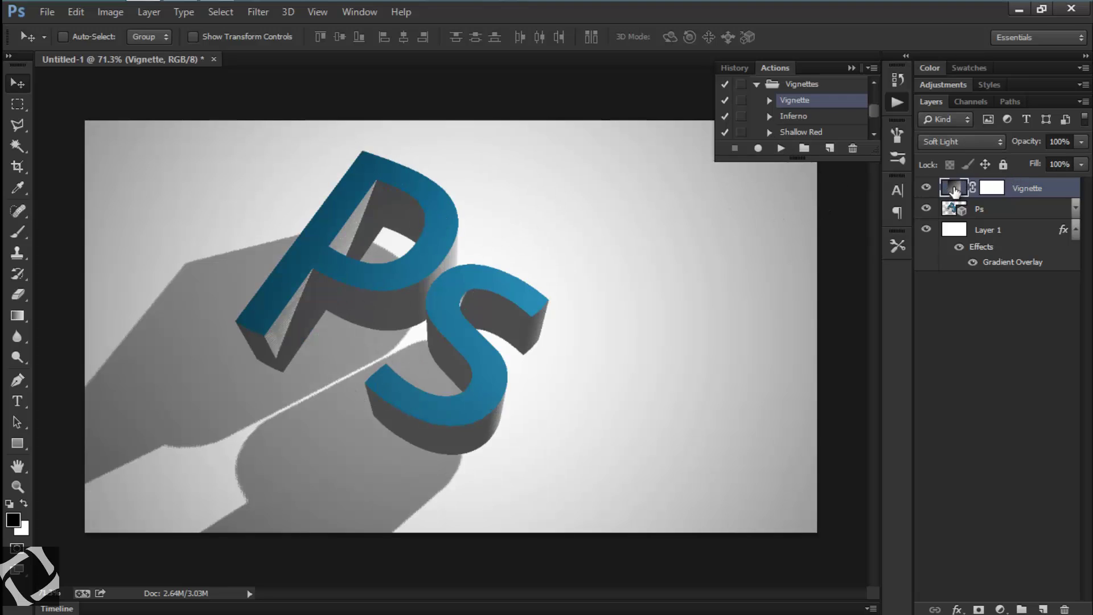
# Step: Recolor the black start stop of the Vignette layer's gradient fill to teal #00b6bd
pyautogui.doubleClick(955, 189)
pyautogui.click(570, 171)
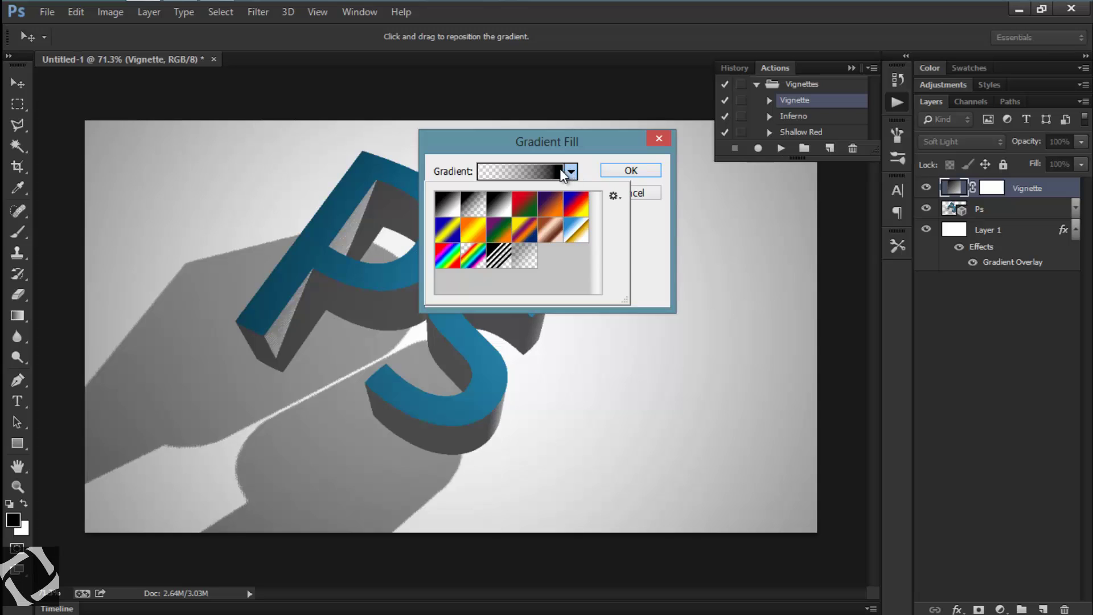
pyautogui.click(556, 171)
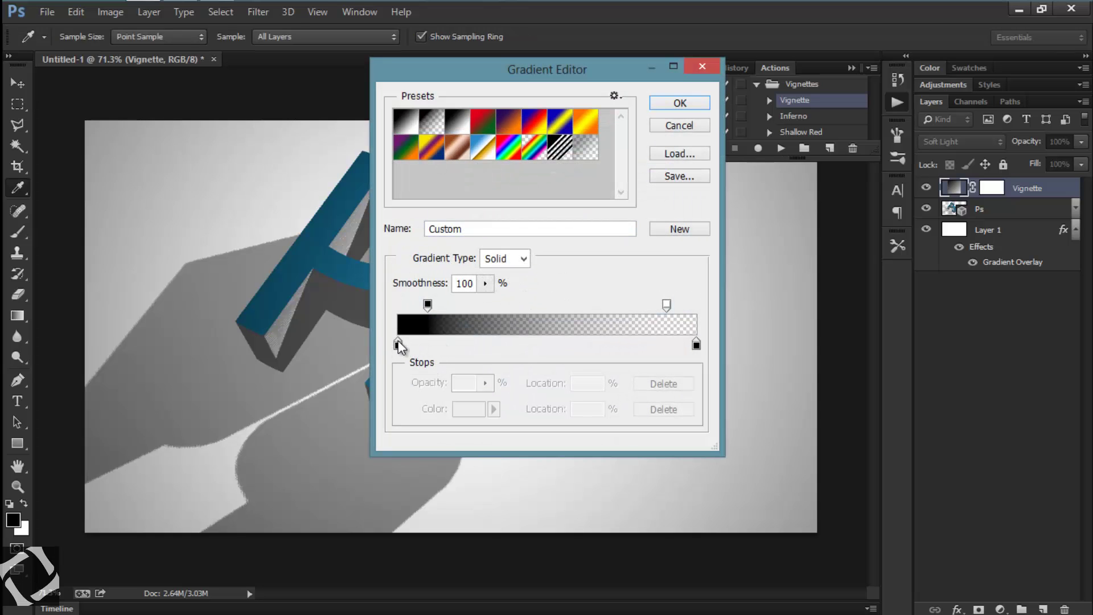
pyautogui.click(398, 345)
pyautogui.doubleClick(398, 345)
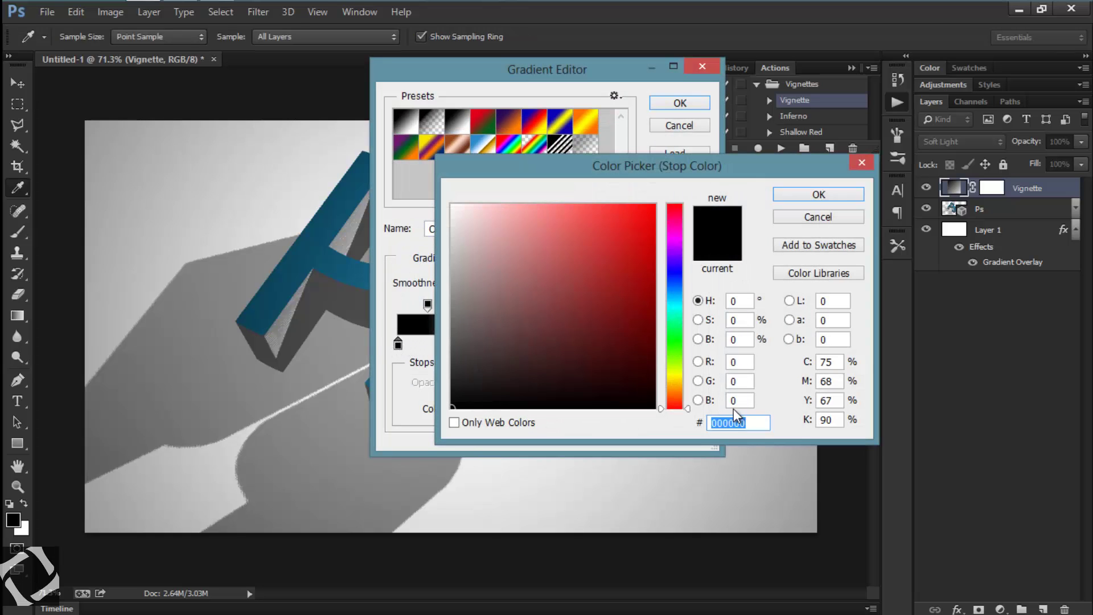
pyautogui.click(682, 305)
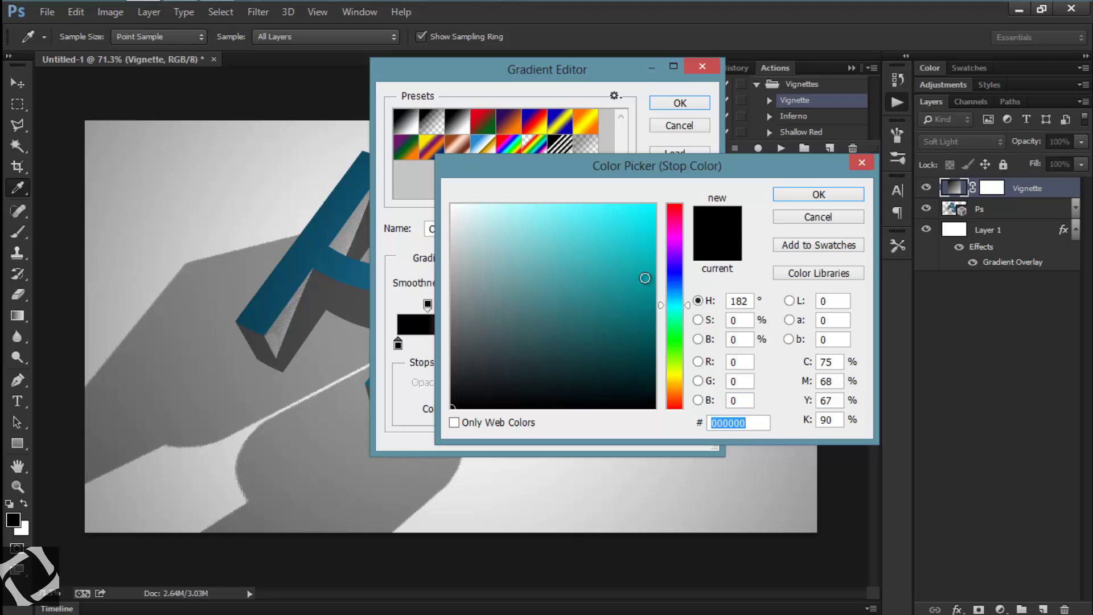
pyautogui.click(653, 257)
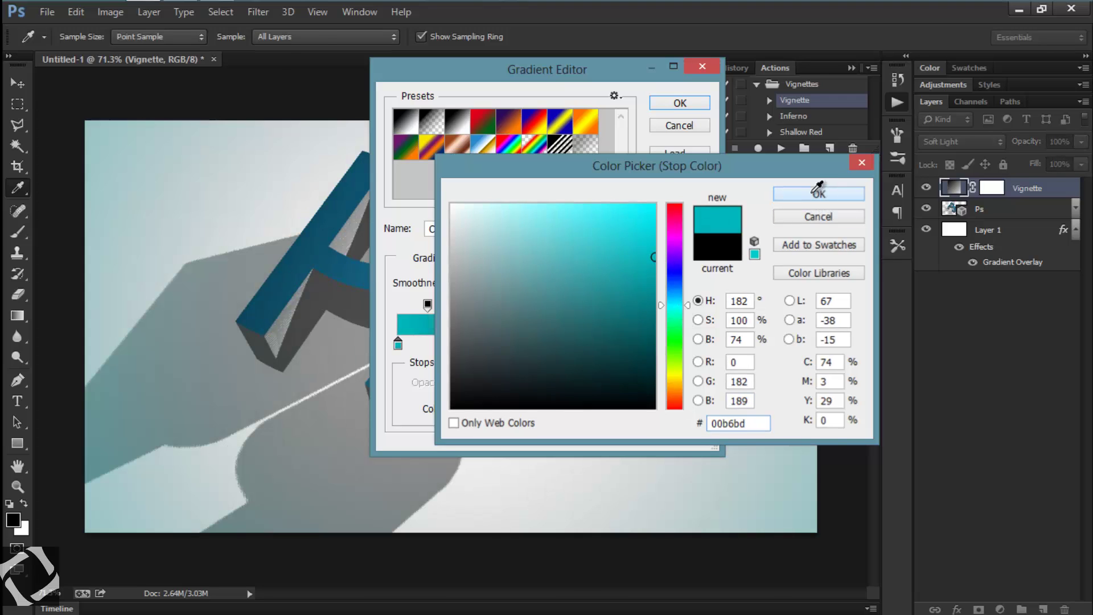
pyautogui.click(815, 192)
pyautogui.click(680, 103)
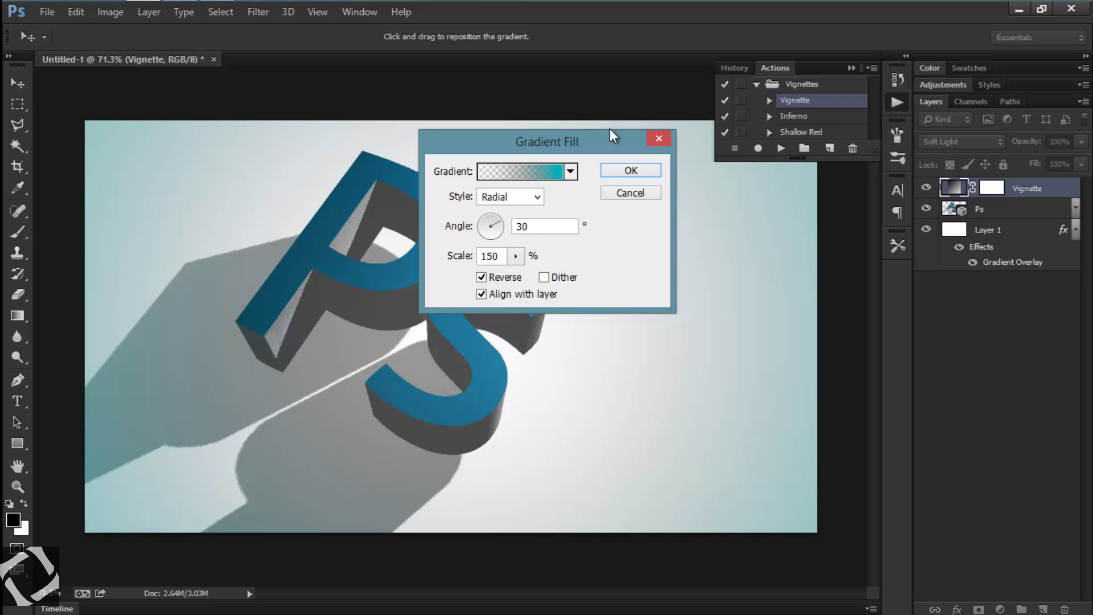
pyautogui.click(633, 170)
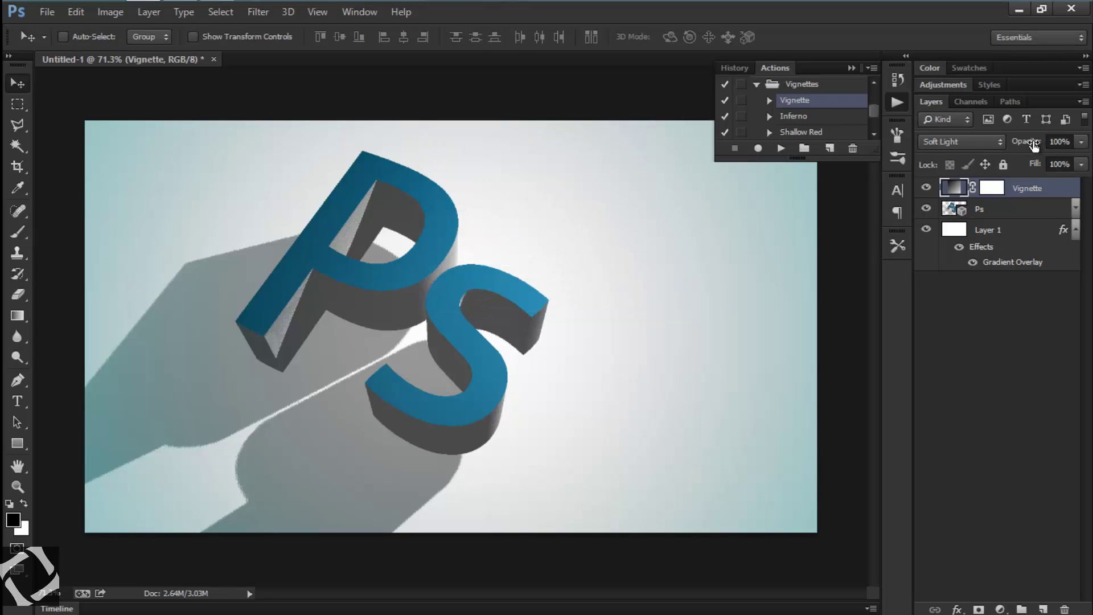
# Step: Reduce the Vignette layer's opacity to 76% and collapse the list of actions
pyautogui.moveTo(1034, 145); pyautogui.dragTo(1015, 145)
pyautogui.click(852, 68)
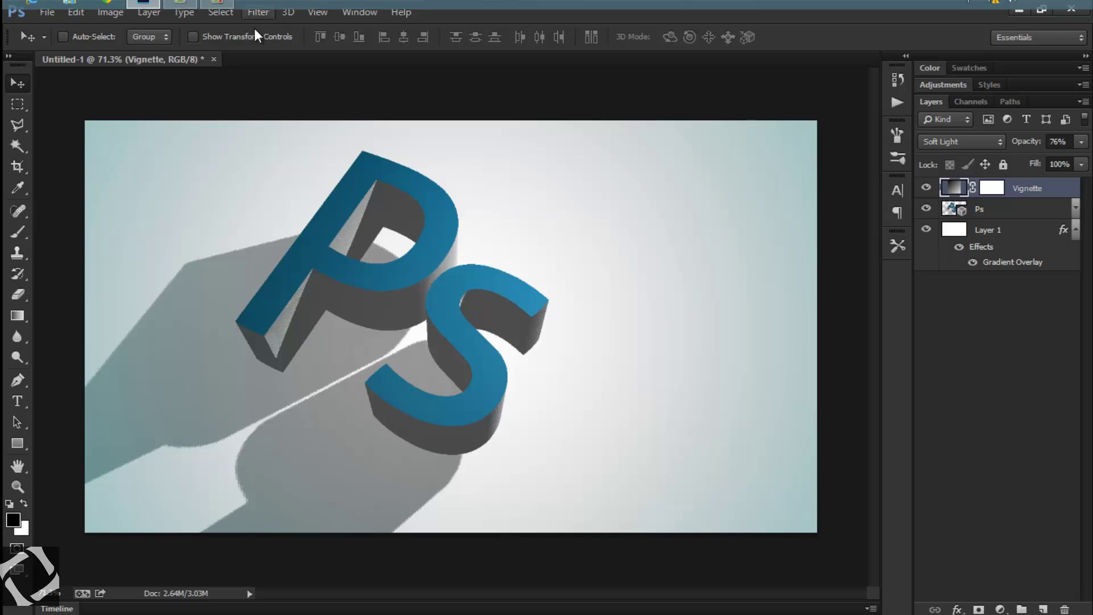
pyautogui.moveTo(211, 17)
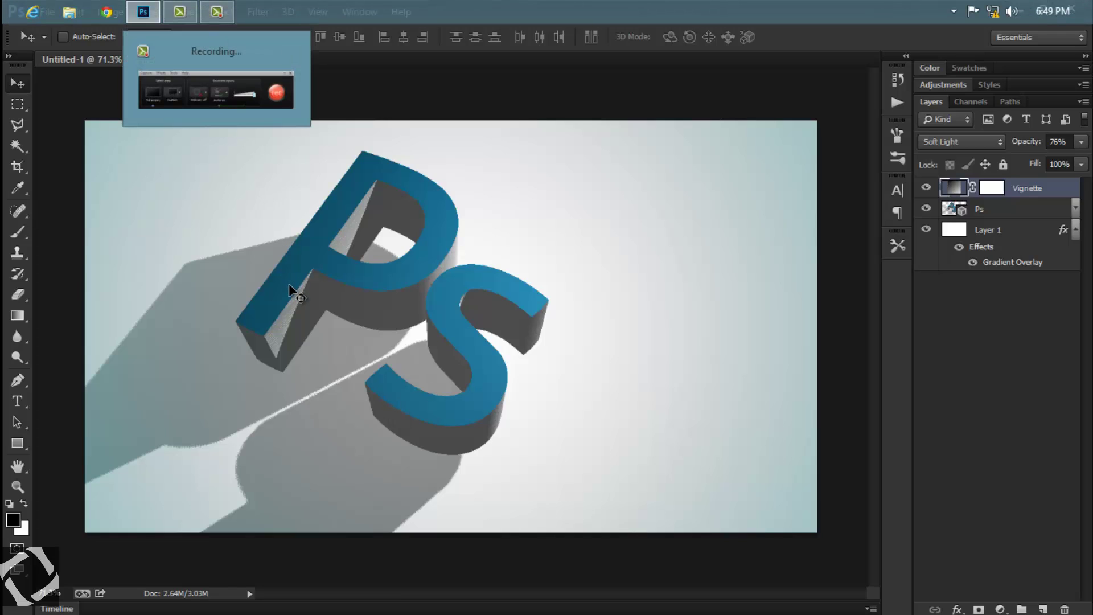